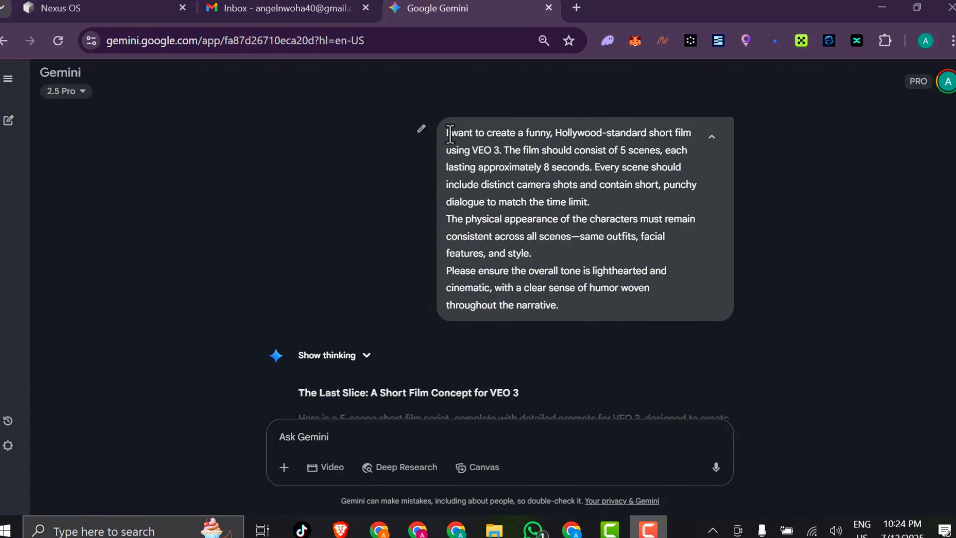
# Step: Review the short-film request prompt and the response's introduction, logline and character descriptions
pyautogui.moveTo(447, 133); pyautogui.dragTo(584, 304)
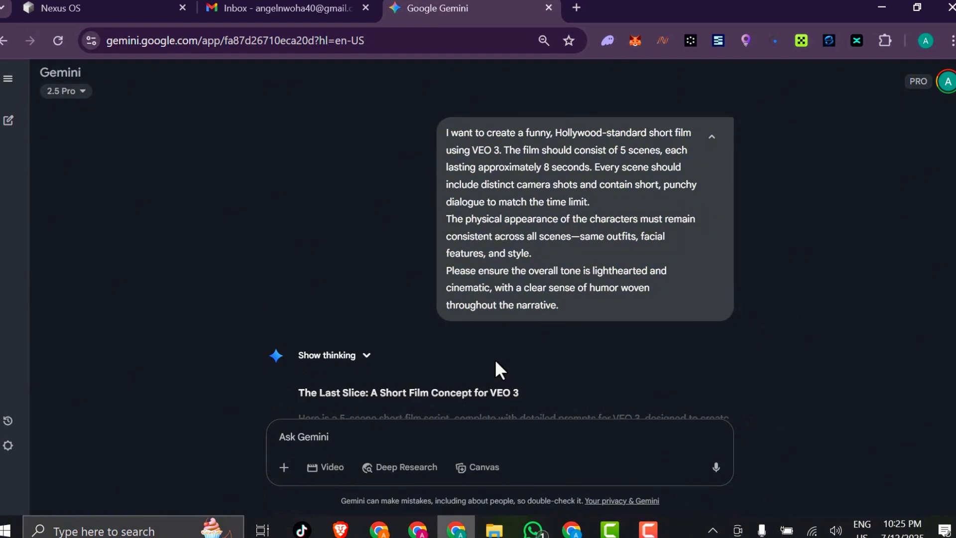
pyautogui.scroll(-4, 515, 311)
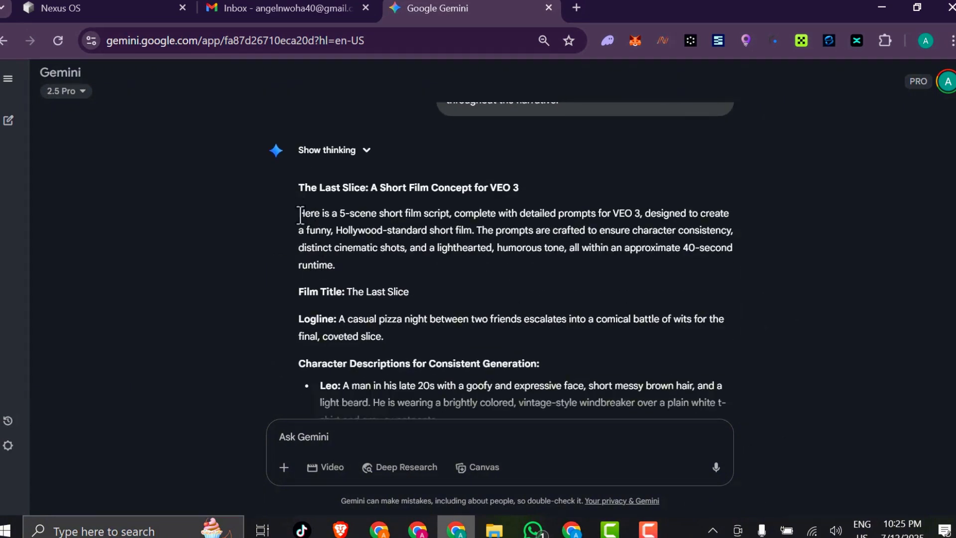
pyautogui.moveTo(300, 215); pyautogui.dragTo(452, 283)
pyautogui.scroll(-2, 452, 283)
pyautogui.click(402, 199)
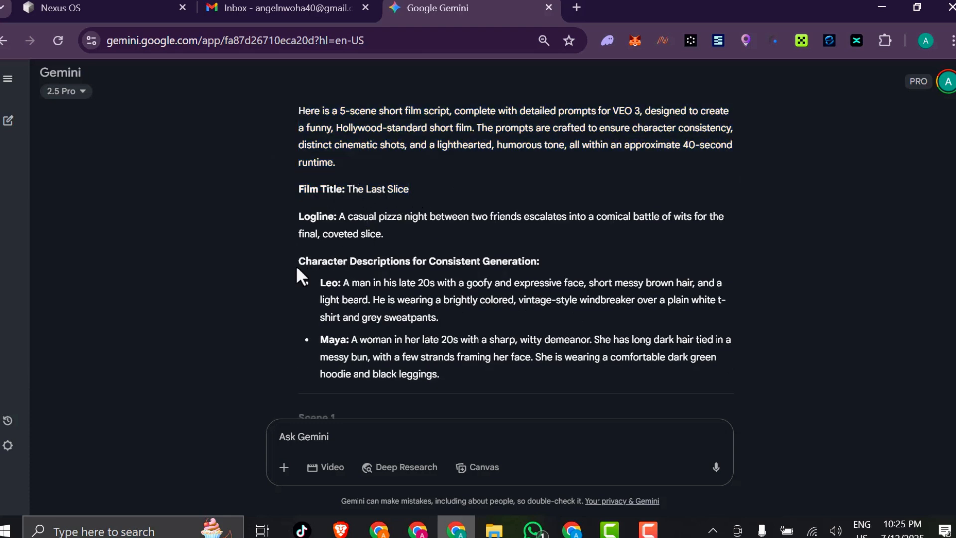
pyautogui.moveTo(297, 265); pyautogui.dragTo(477, 260)
pyautogui.click(483, 272)
pyautogui.scroll(-2, 482, 278)
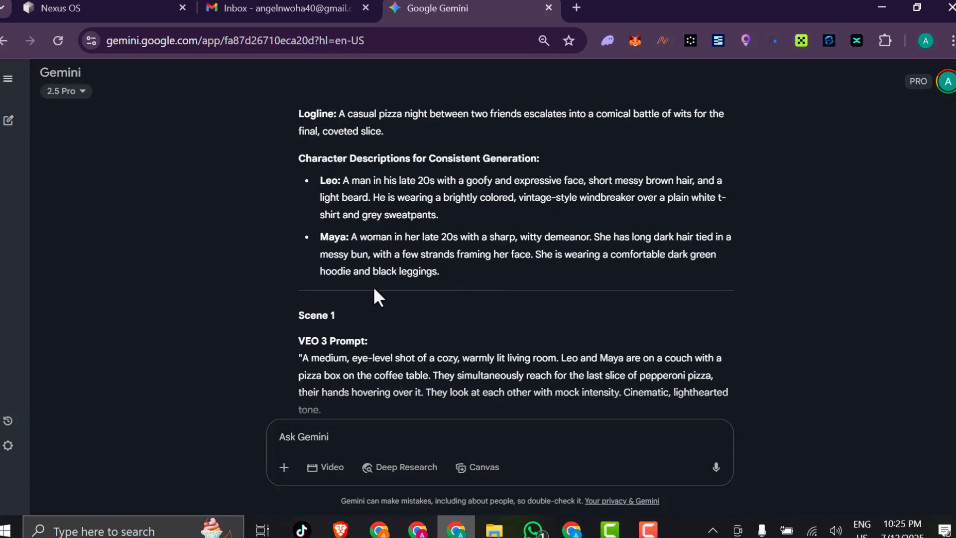
pyautogui.scroll(2, 515, 298)
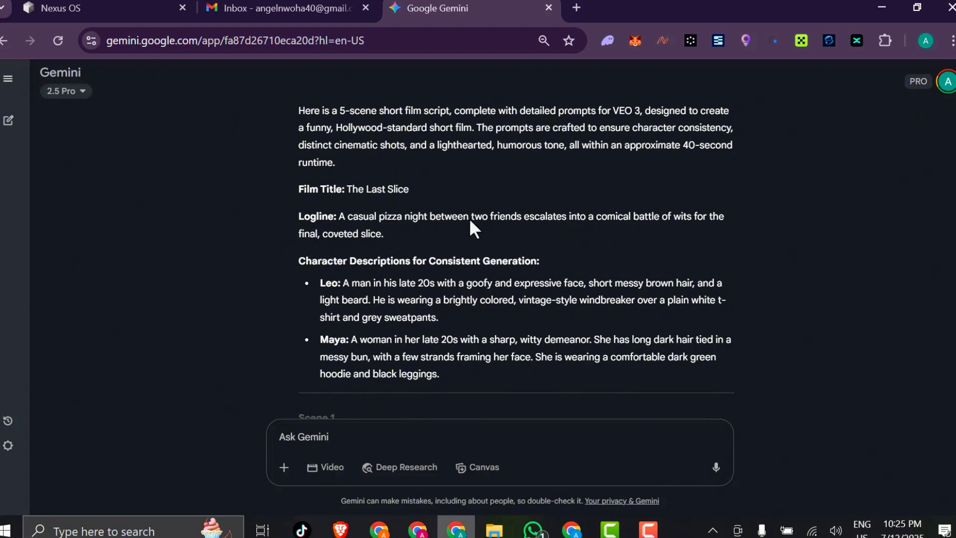
# Step: Read through the VEO 3 prompts for Scenes 1 to 5 in the generated film script
pyautogui.scroll(-4, 527, 264)
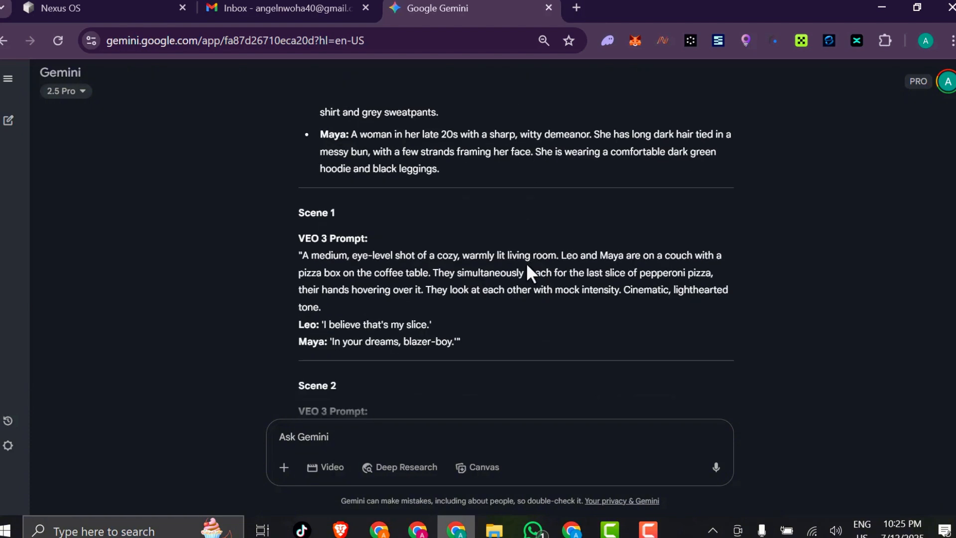
pyautogui.scroll(-2, 527, 266)
pyautogui.scroll(-2, 529, 266)
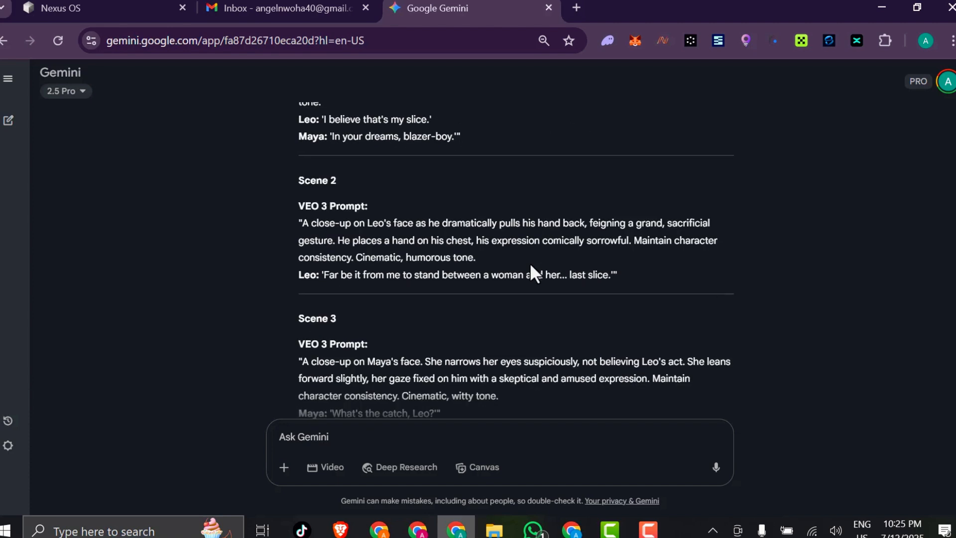
pyautogui.scroll(-2, 530, 269)
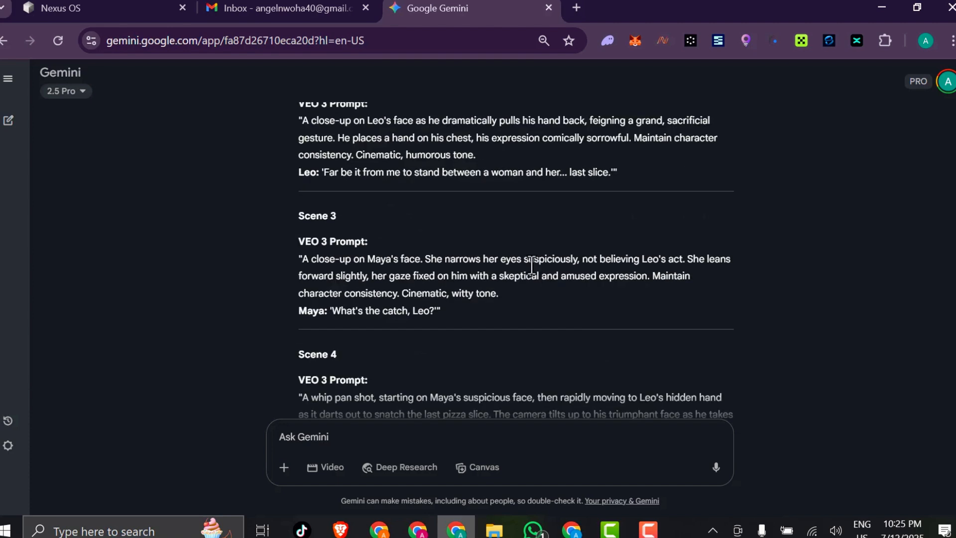
pyautogui.scroll(-2, 531, 265)
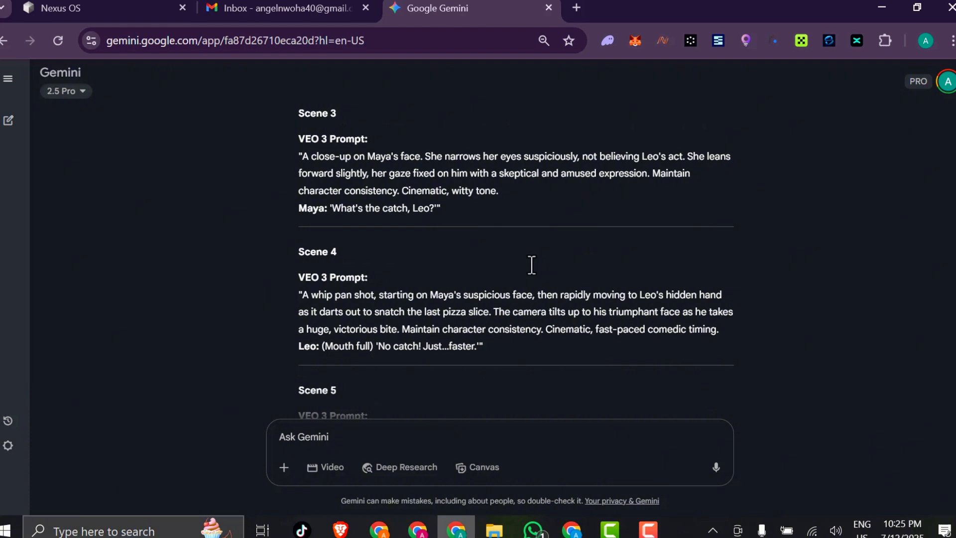
pyautogui.scroll(-3, 546, 270)
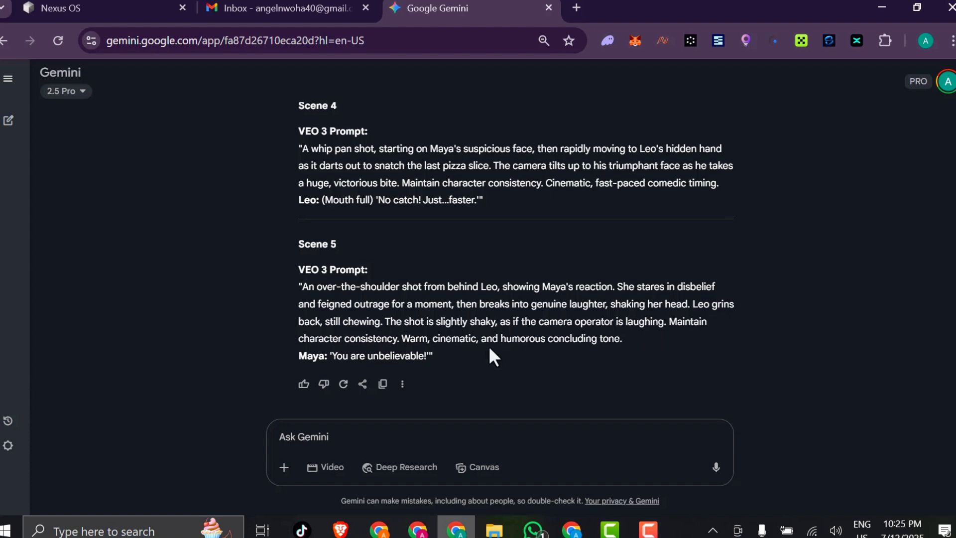
pyautogui.scroll(8, 324, 352)
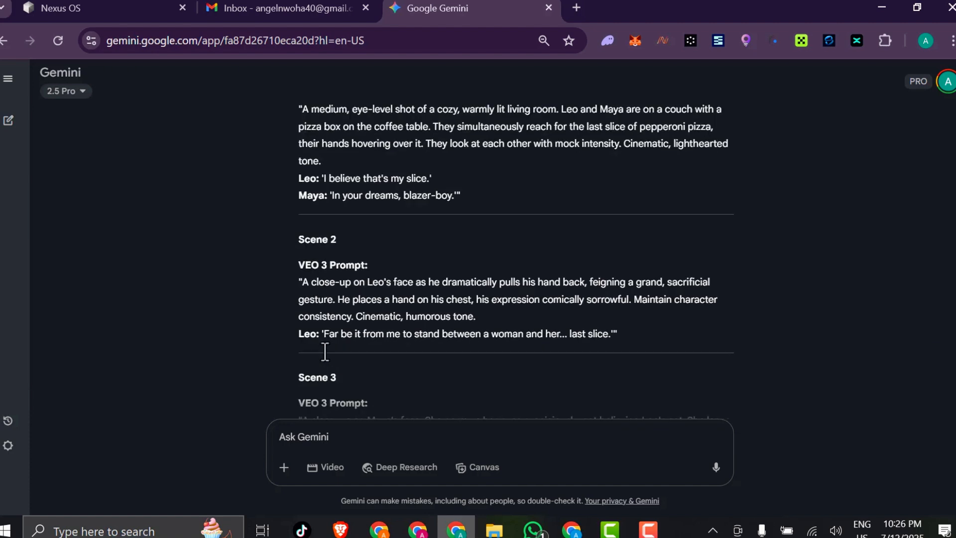
pyautogui.scroll(6, 325, 352)
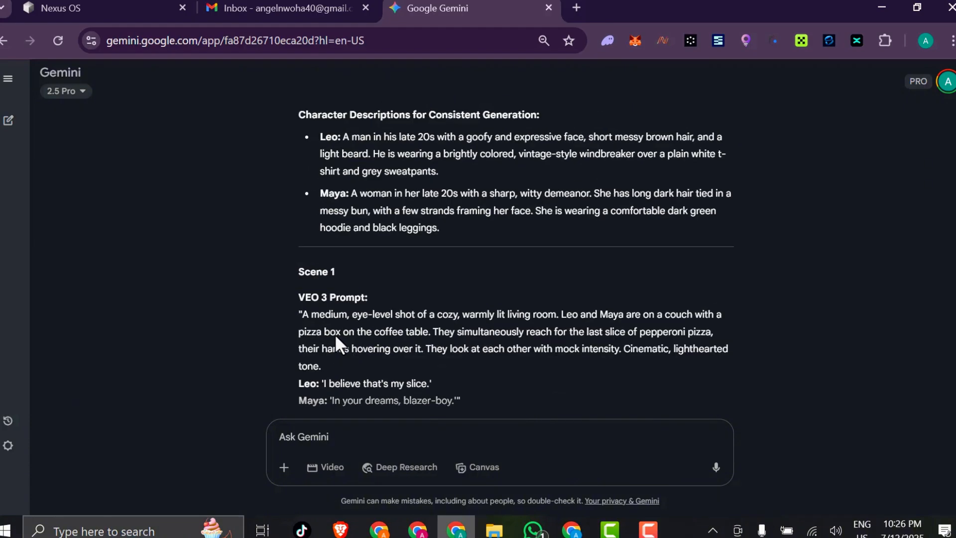
pyautogui.scroll(4, 335, 337)
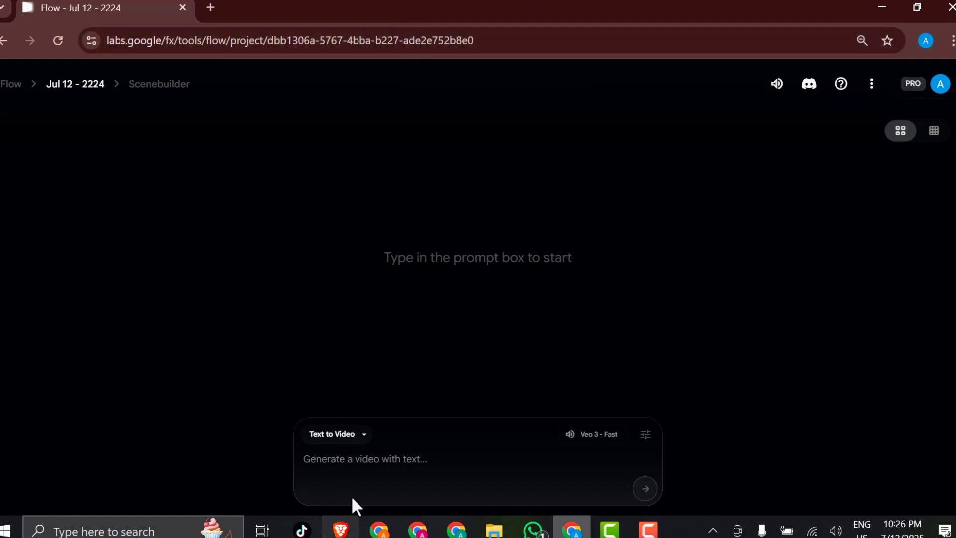
# Step: Switch to Google Flow and configure generation as Text to Video with 1 output per prompt
pyautogui.click(368, 458)
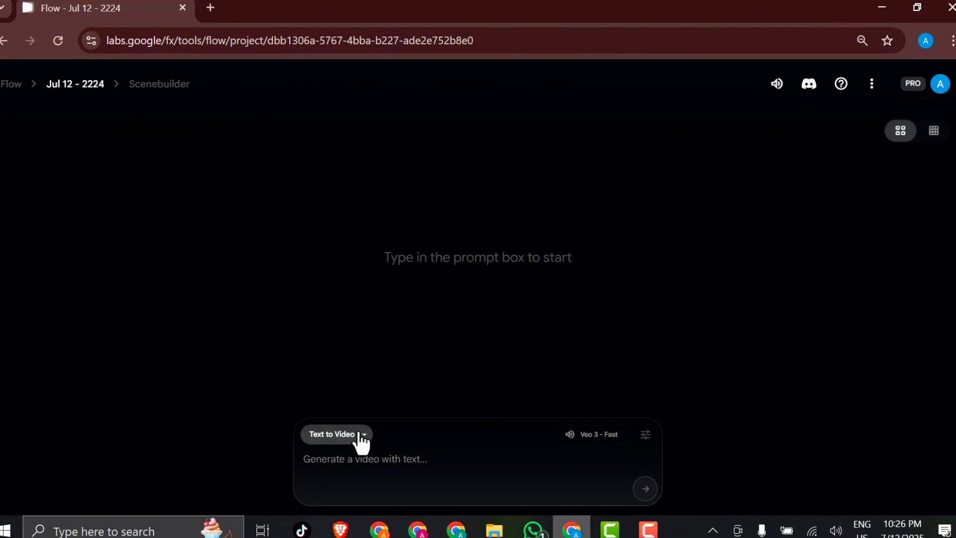
pyautogui.click(360, 434)
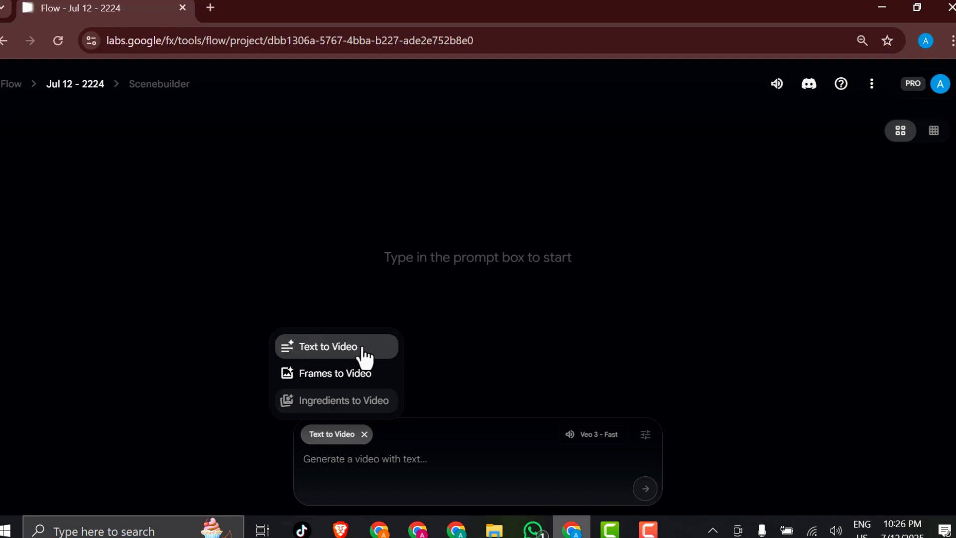
pyautogui.click(337, 349)
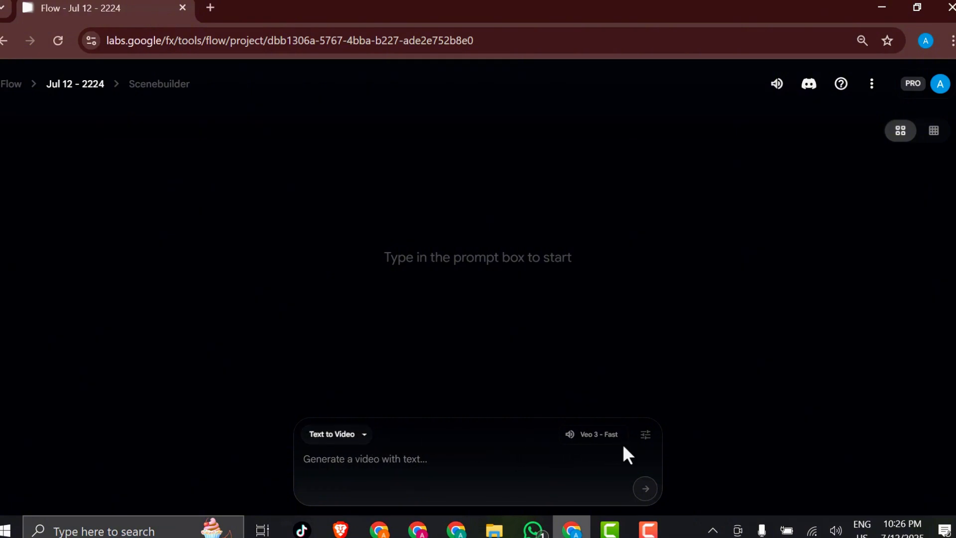
pyautogui.click(651, 438)
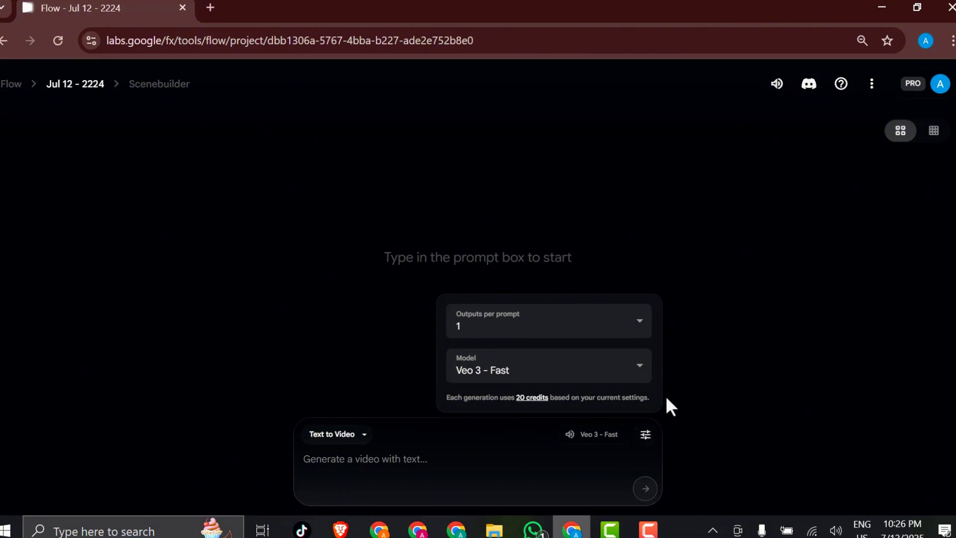
pyautogui.click(555, 326)
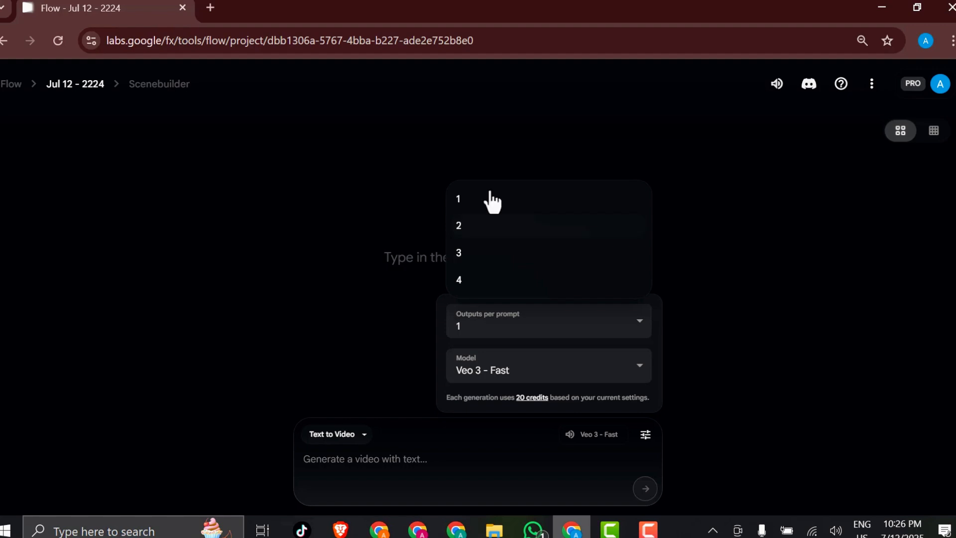
pyautogui.click(522, 200)
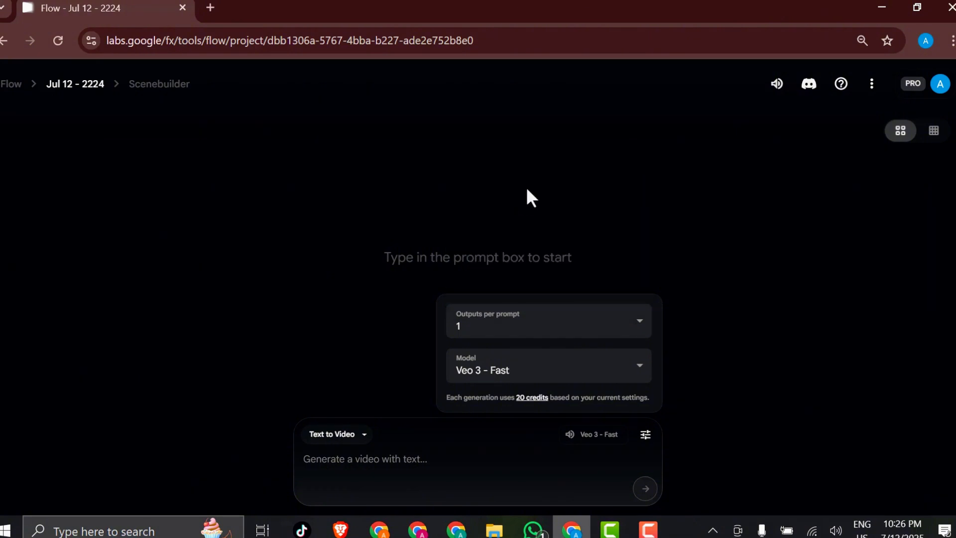
# Step: Try the Veo 3 - Quality model for generation and return the model to Veo 3 - Fast
pyautogui.click(603, 376)
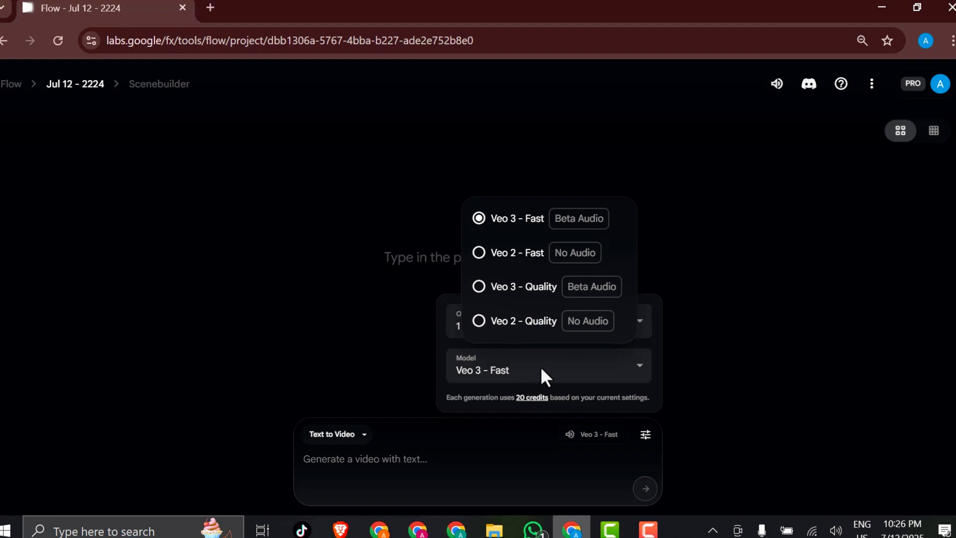
pyautogui.click(518, 288)
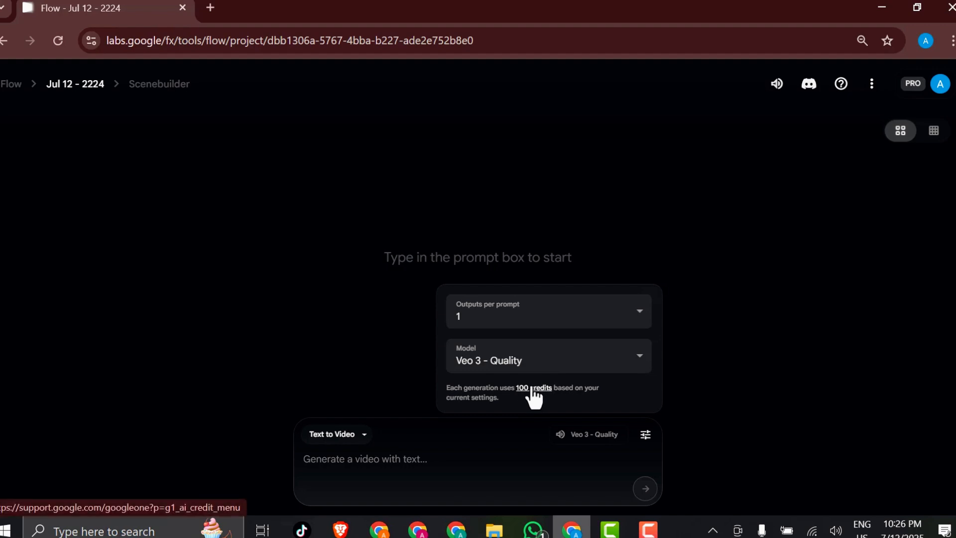
pyautogui.click(586, 375)
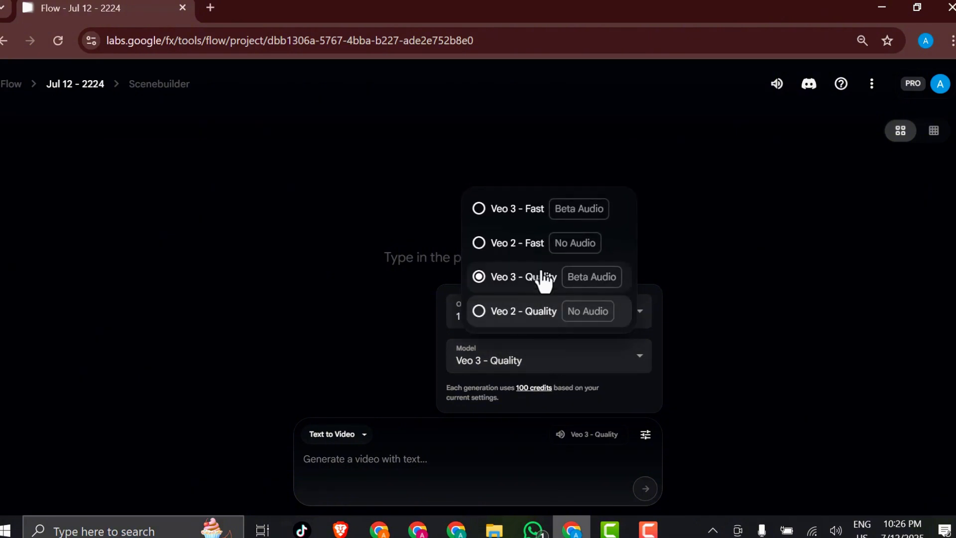
pyautogui.click(532, 212)
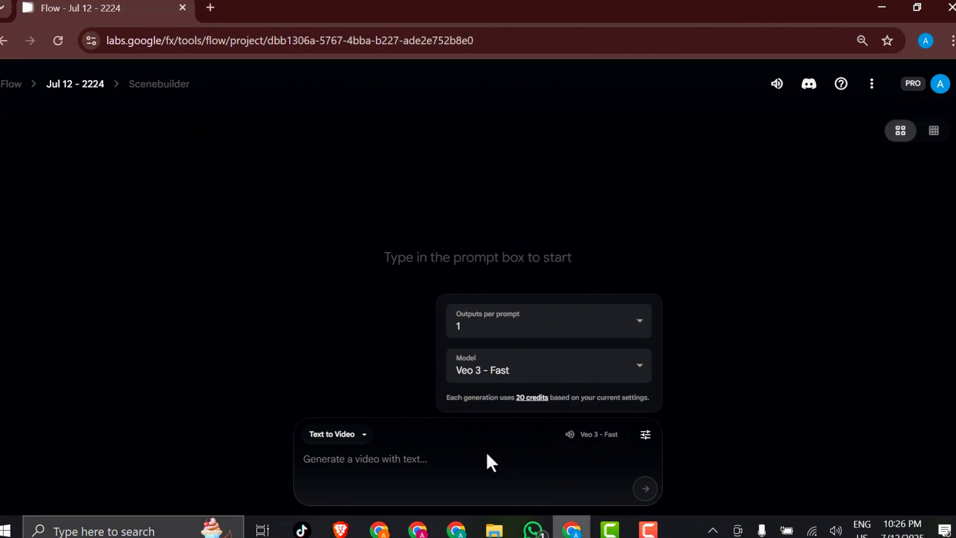
pyautogui.click(396, 458)
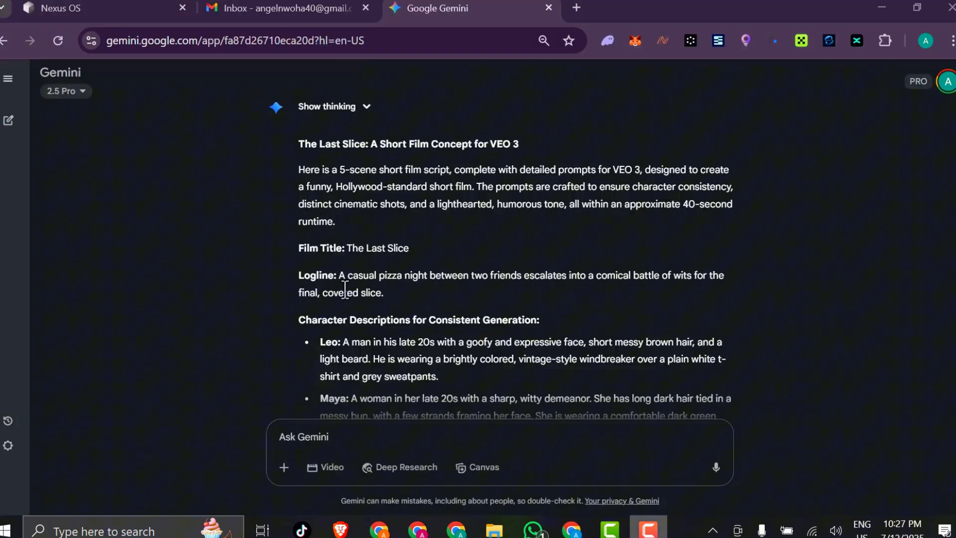
# Step: Switch to Gemini and copy the script text from the Logline through the end of the Scene 1 prompt
pyautogui.scroll(-2, 319, 239)
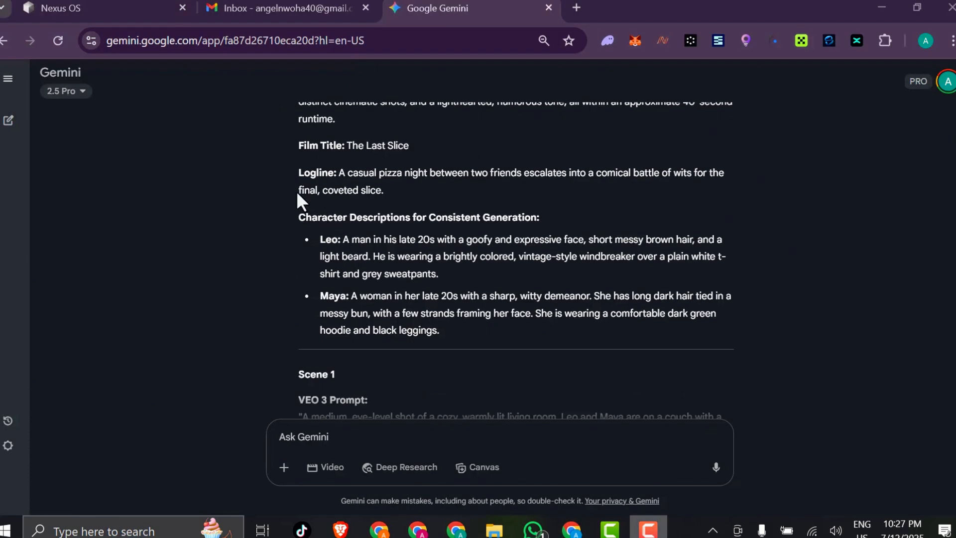
pyautogui.moveTo(298, 172); pyautogui.dragTo(480, 399)
pyautogui.scroll(-2, 447, 276)
pyautogui.scroll(4, 493, 351)
pyautogui.scroll(-4, 438, 323)
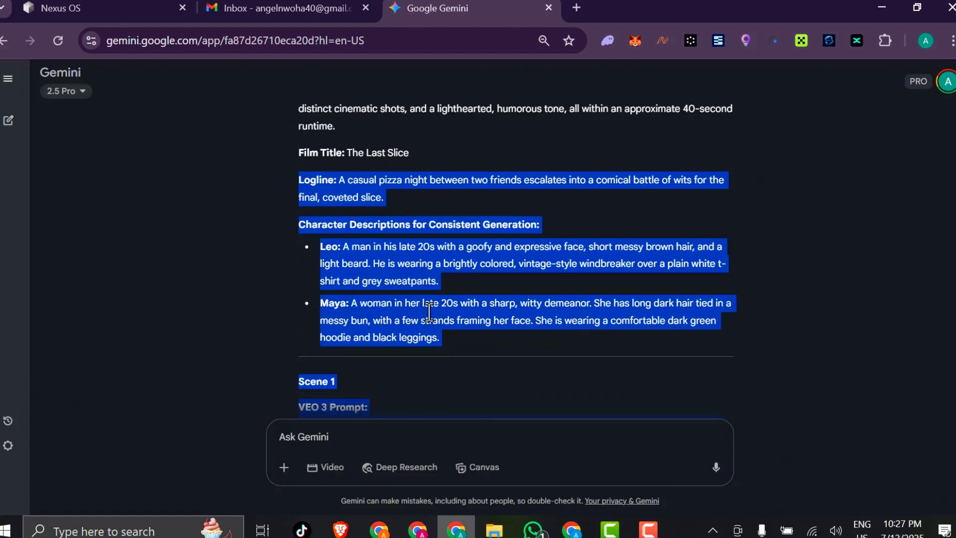
pyautogui.scroll(-2, 383, 349)
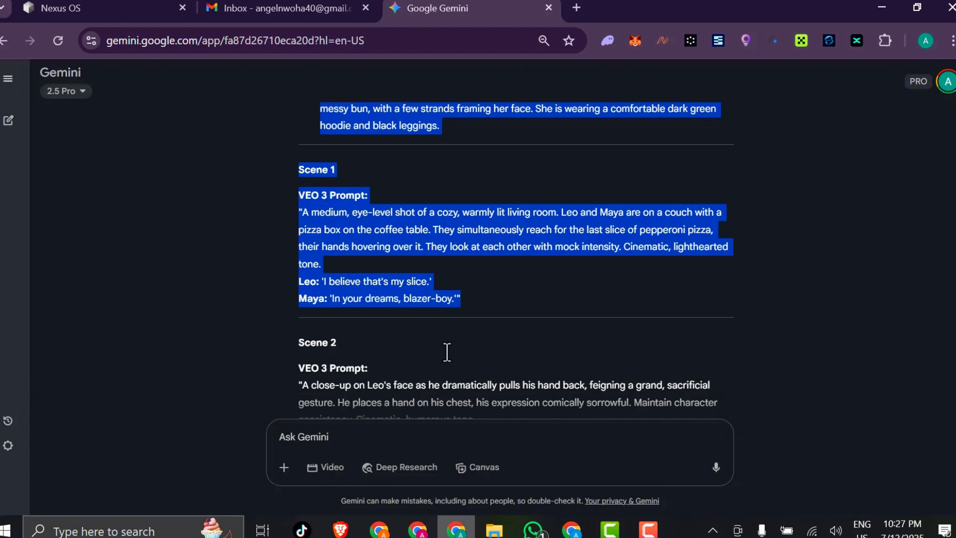
pyautogui.rightClick(409, 219)
pyautogui.click(515, 239)
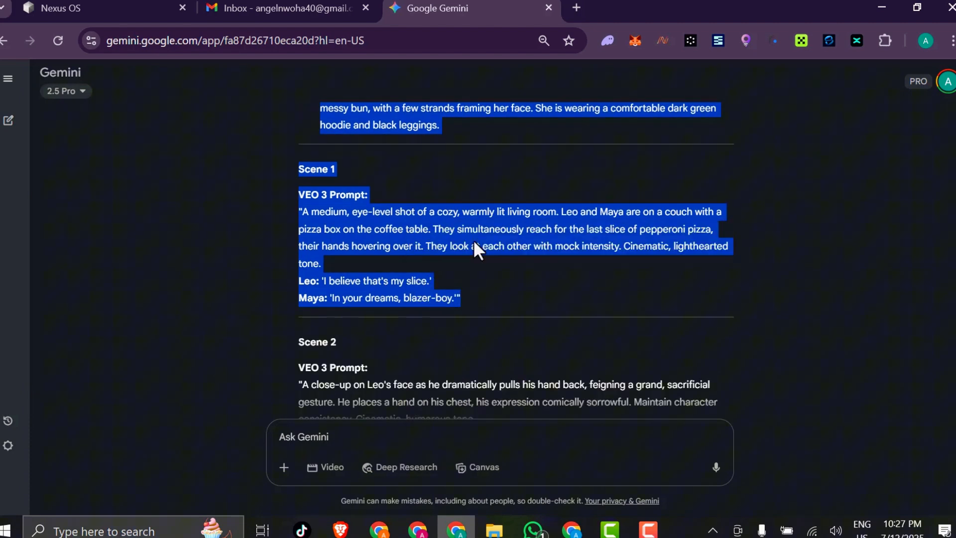
# Step: Switch to Flow, paste the copied logline, character descriptions and Scene 1 text as the video prompt, and generate the video
pyautogui.click(571, 529)
pyautogui.click(333, 458)
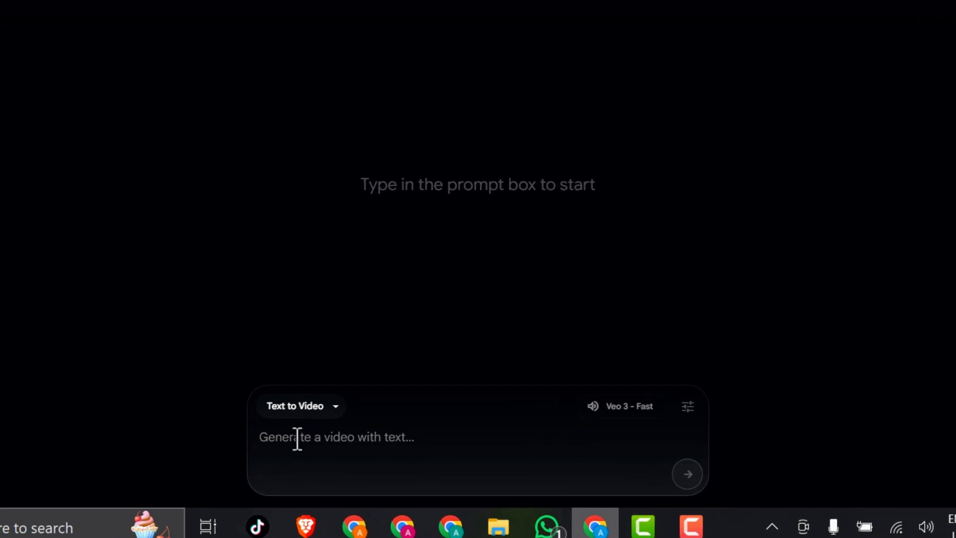
pyautogui.rightClick(333, 458)
pyautogui.click(334, 218)
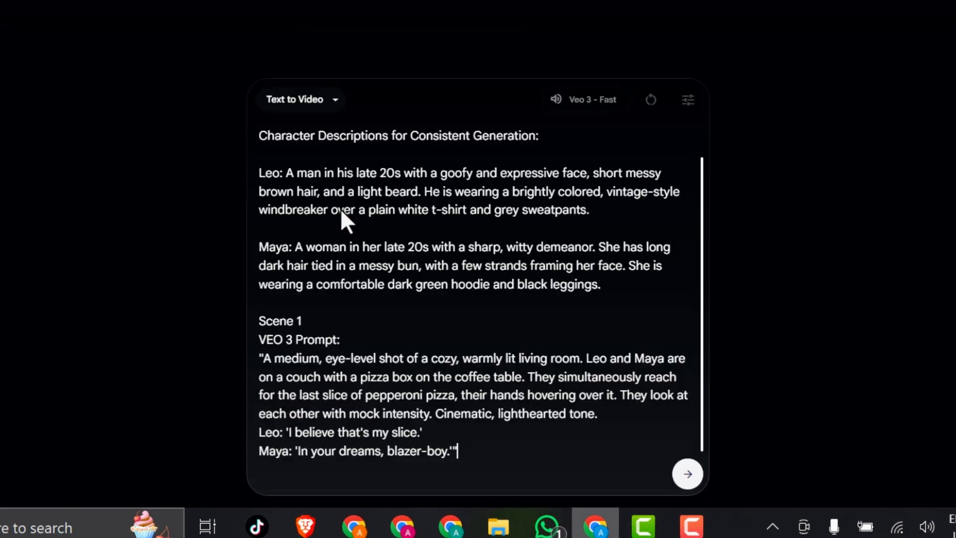
pyautogui.scroll(1, 436, 421)
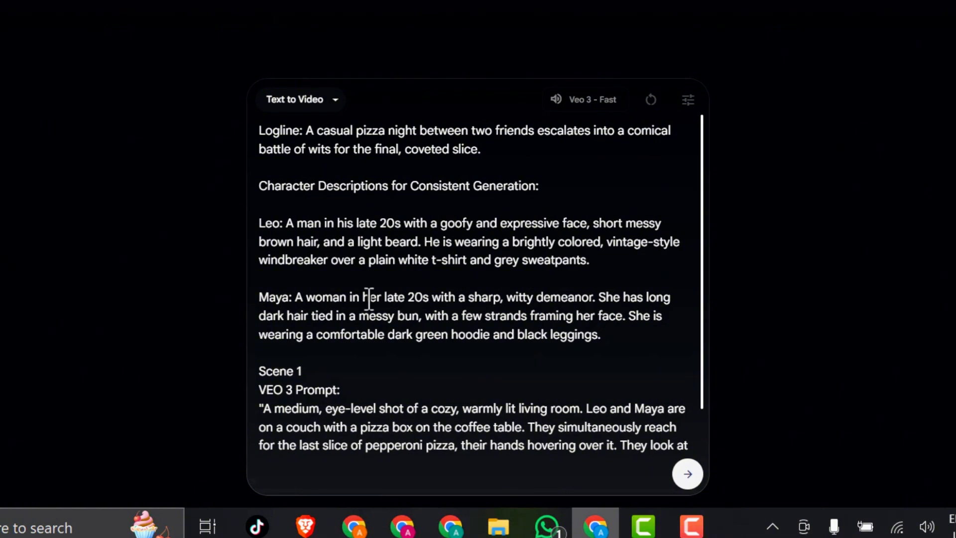
pyautogui.scroll(-1, 367, 334)
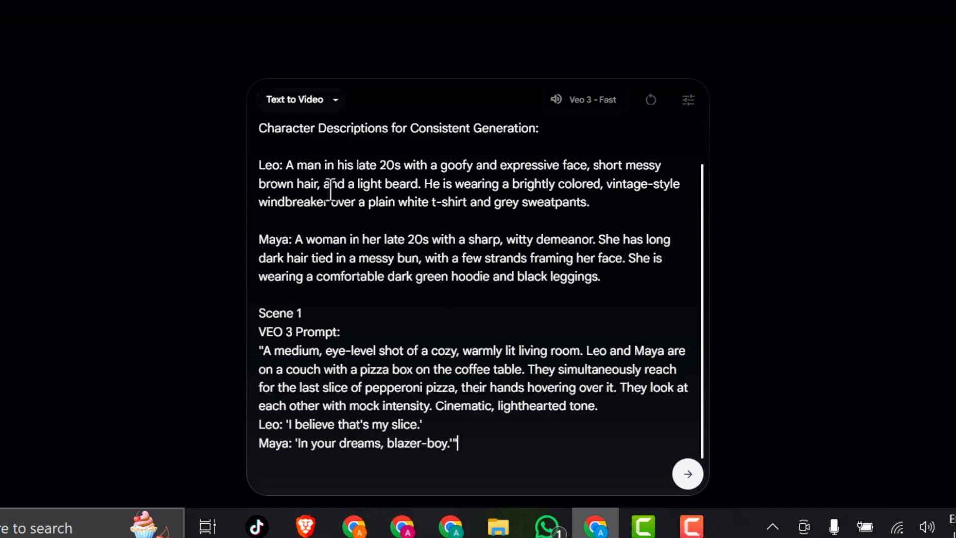
pyautogui.click(687, 475)
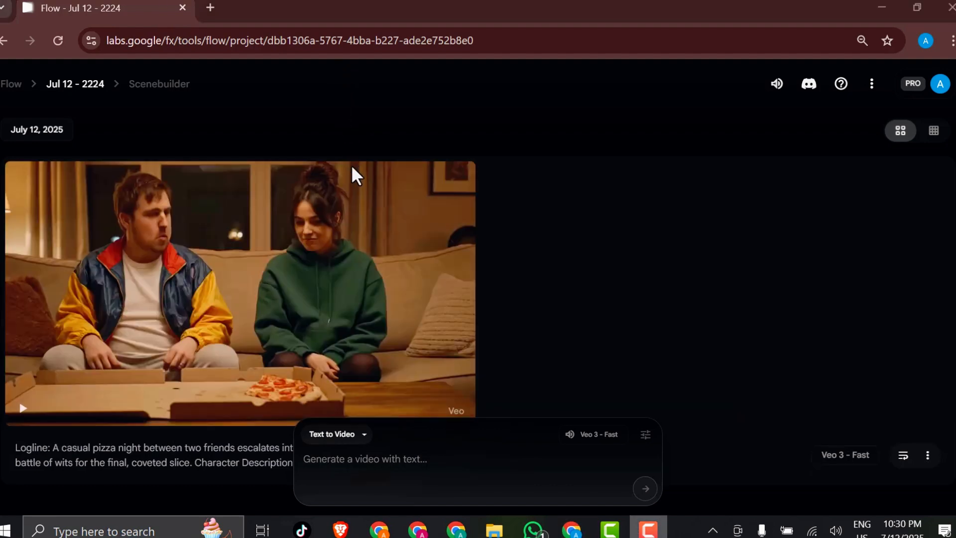
pyautogui.moveTo(408, 212)
pyautogui.scroll(-2, 567, 291)
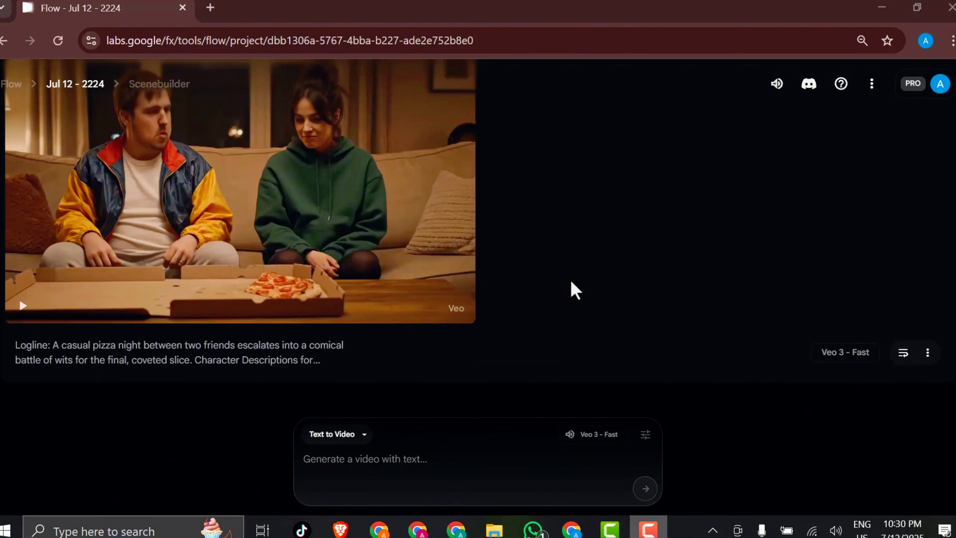
pyautogui.scroll(2, 571, 282)
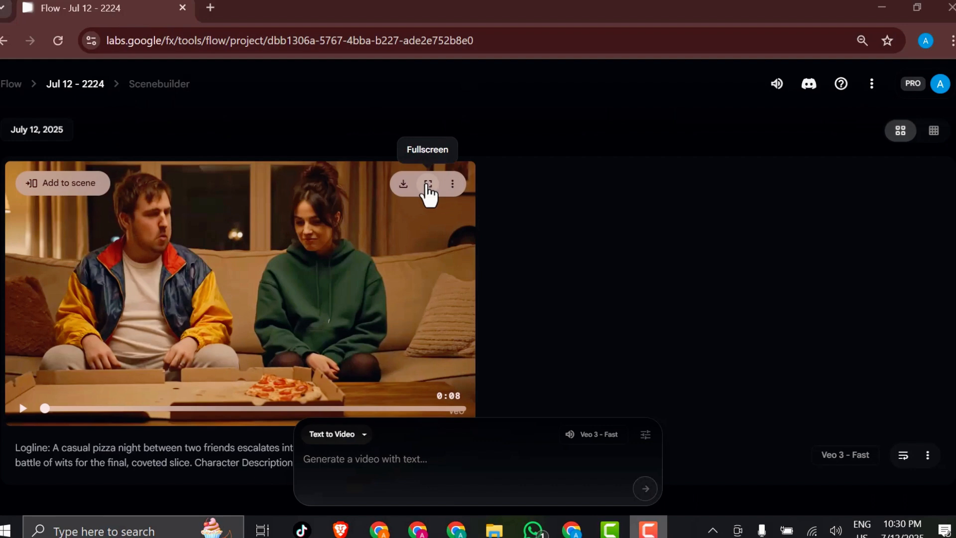
# Step: Play the generated Scene 1 video in full screen and return to the project view
pyautogui.click(427, 186)
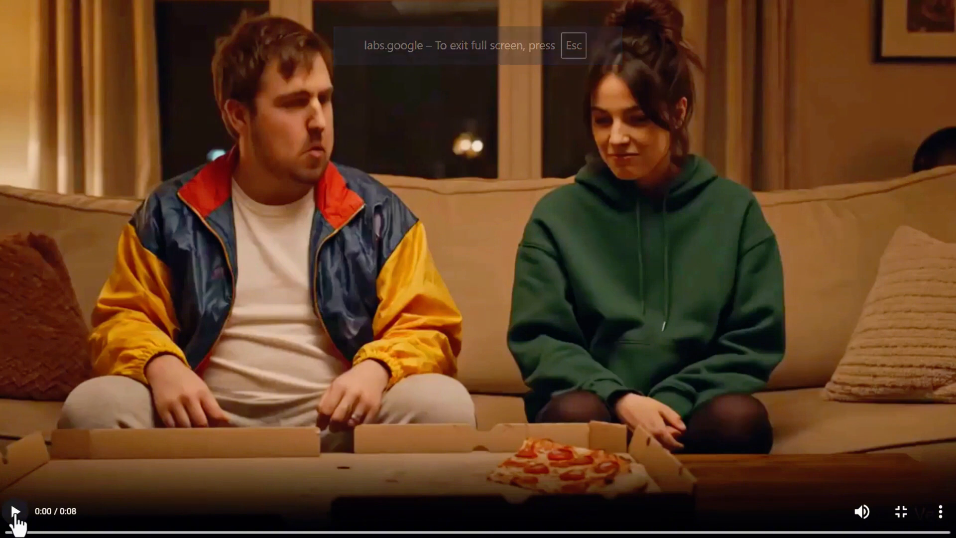
pyautogui.click(16, 518)
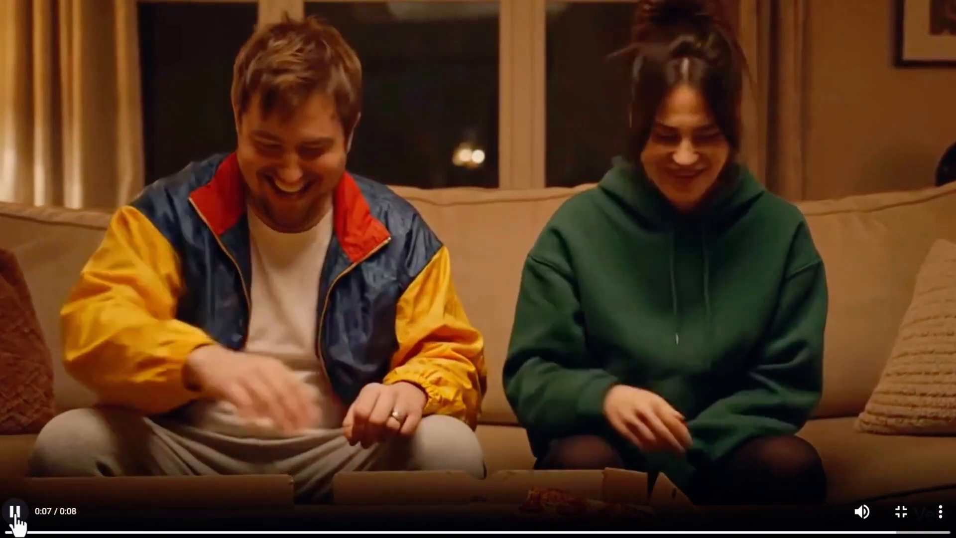
pyautogui.press('Escape')
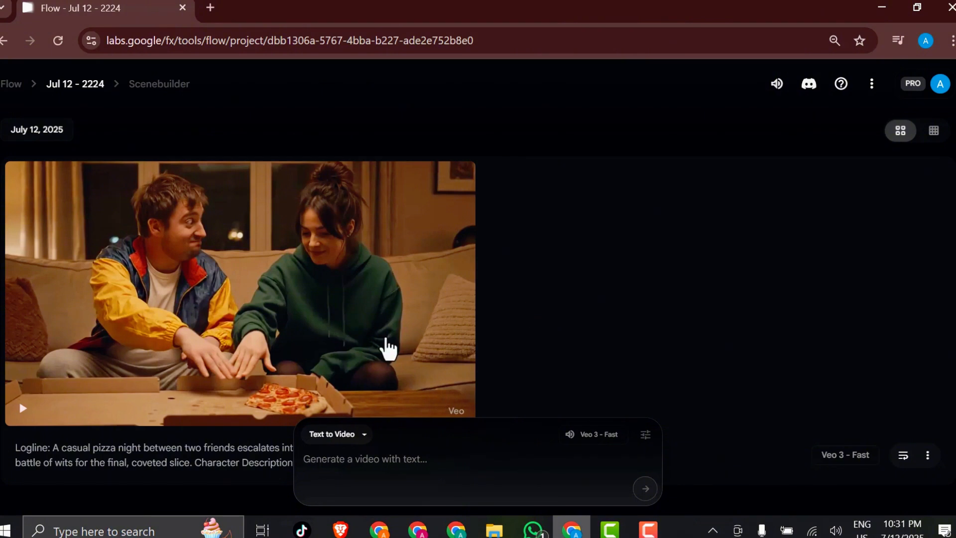
# Step: Upscale the Scene 1 video to 1080p and download the upscaled file
pyautogui.moveTo(346, 359)
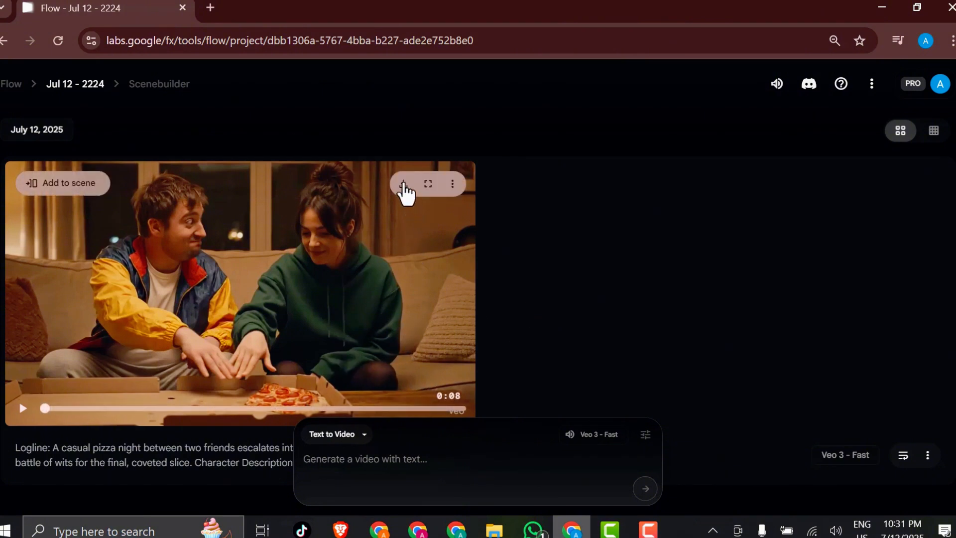
pyautogui.click(403, 185)
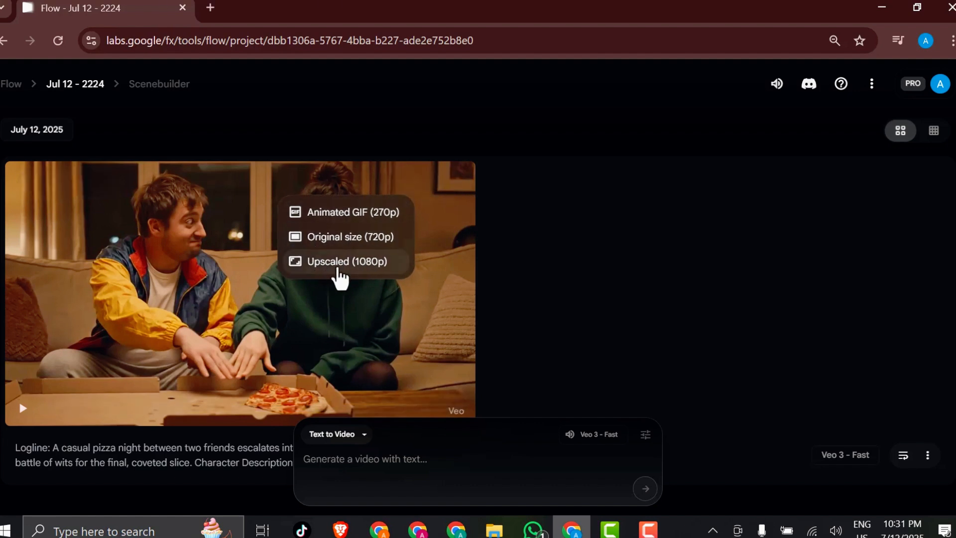
pyautogui.click(348, 262)
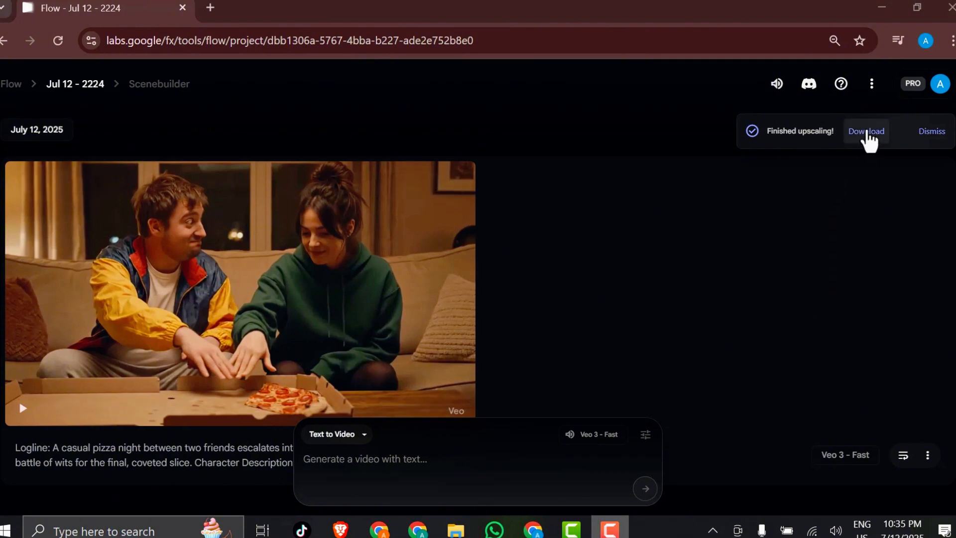
pyautogui.click(867, 133)
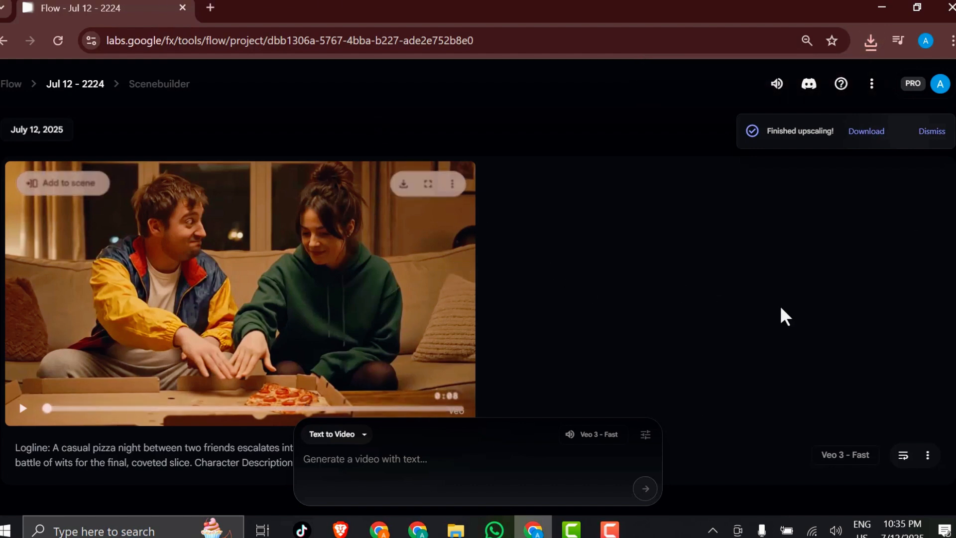
# Step: Reuse the Scene 1 video's prompt and select its text from the Scene 1 heading to the end
pyautogui.scroll(-2, 585, 238)
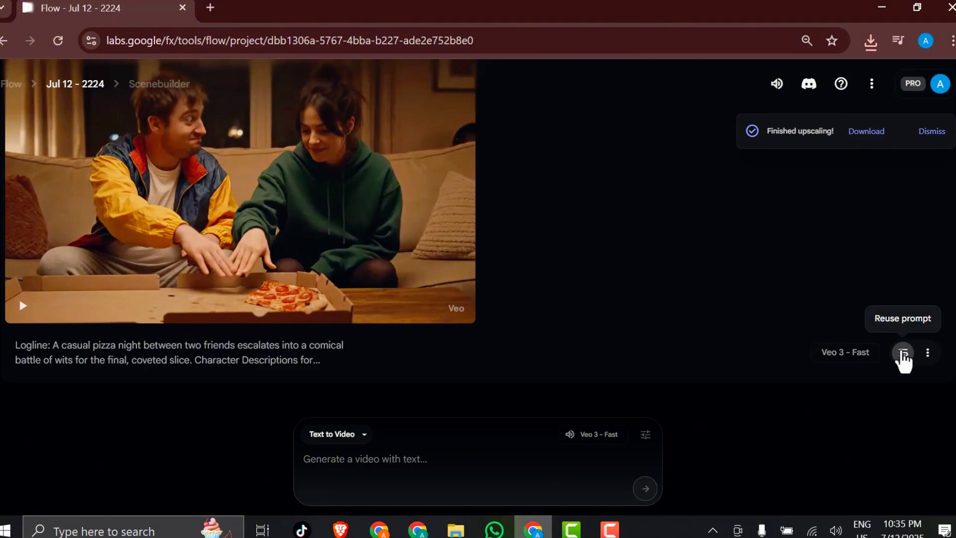
pyautogui.click(903, 355)
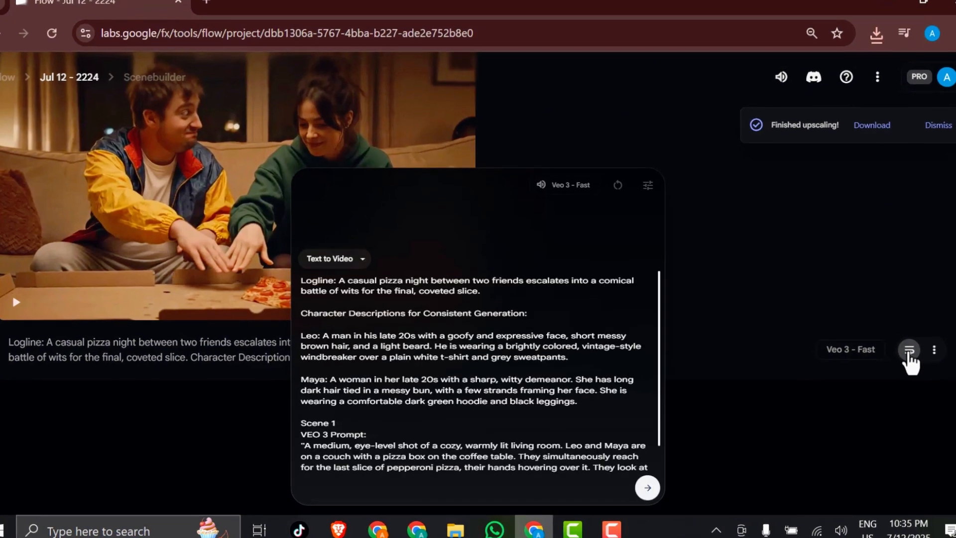
pyautogui.scroll(-1, 426, 287)
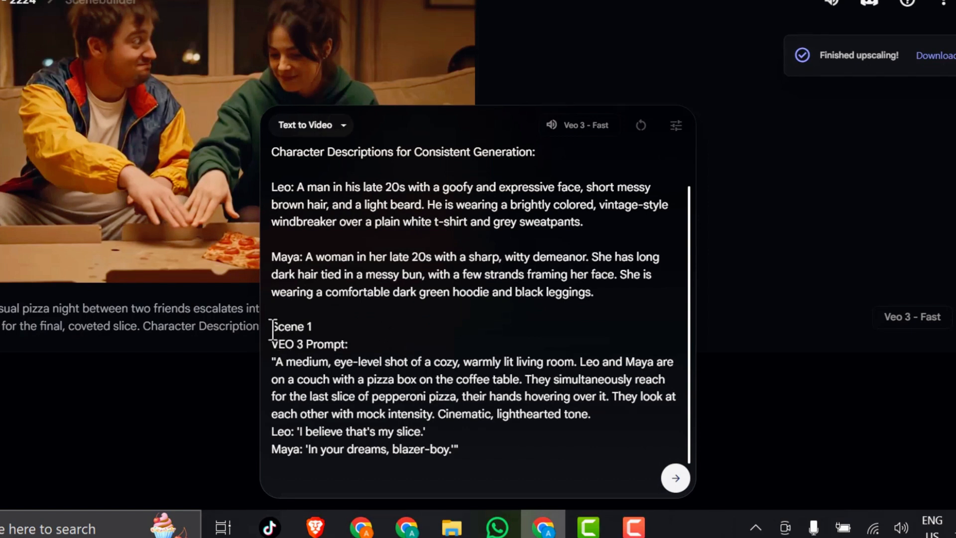
pyautogui.moveTo(271, 324); pyautogui.dragTo(464, 457)
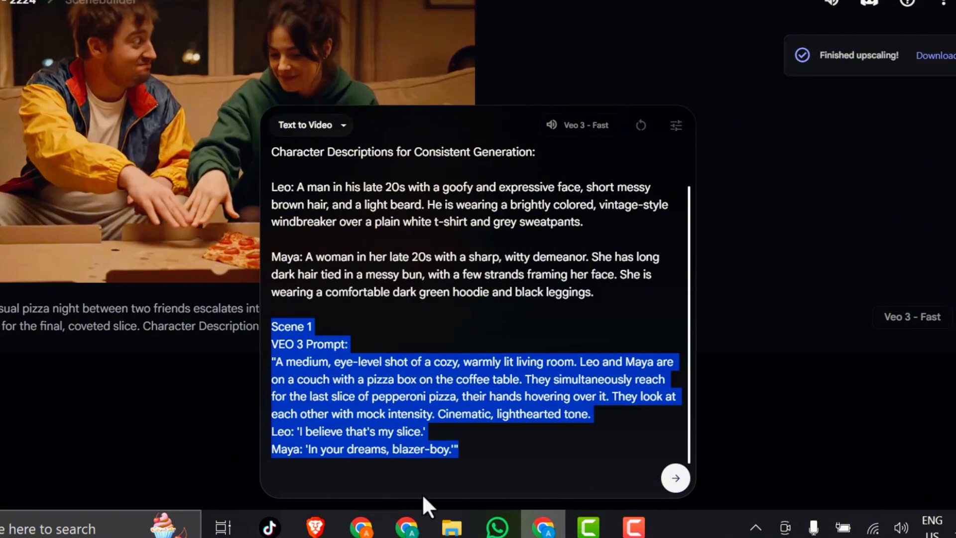
# Step: Switch to Gemini and copy the Scene 2 heading, VEO 3 prompt and dialogue line
pyautogui.click(406, 526)
pyautogui.scroll(-3, 378, 268)
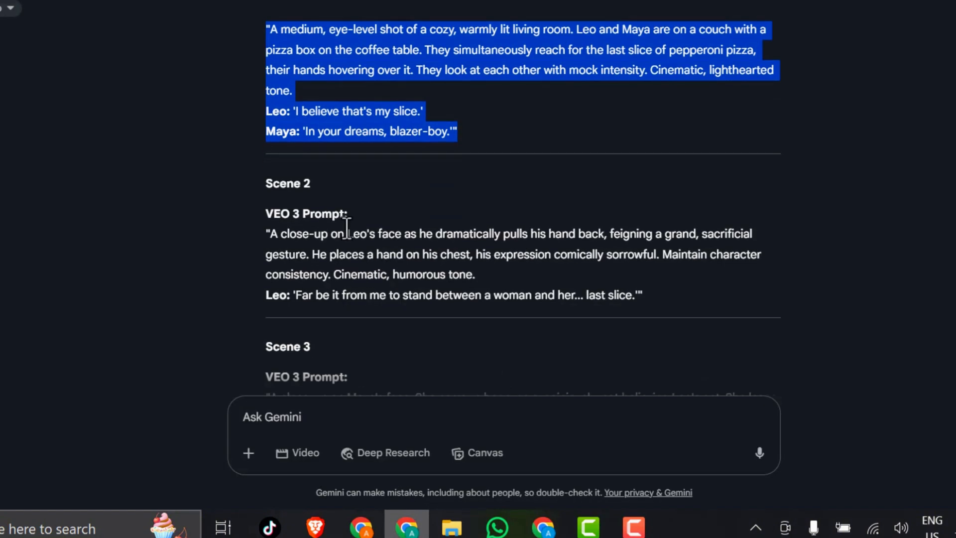
pyautogui.click(347, 227)
pyautogui.moveTo(266, 188); pyautogui.dragTo(651, 298)
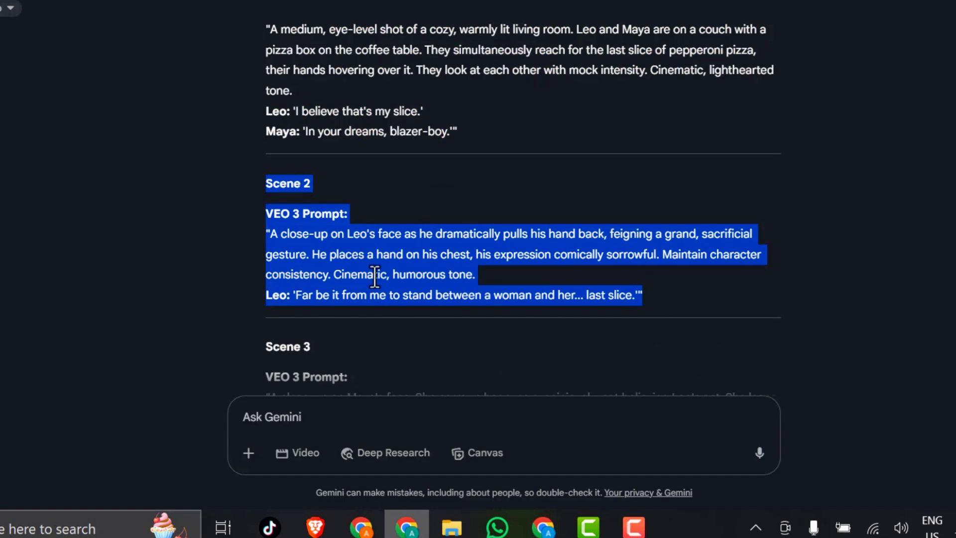
pyautogui.rightClick(387, 262)
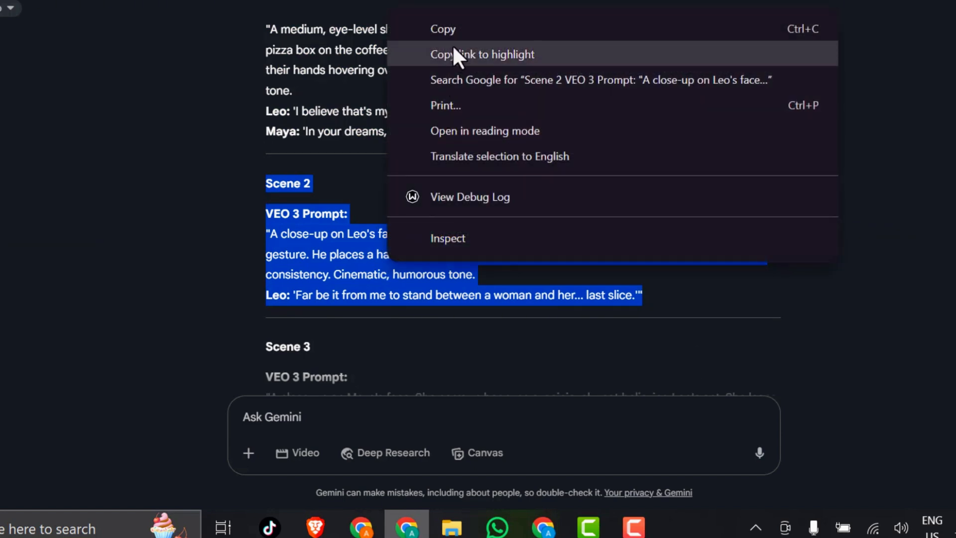
pyautogui.click(455, 28)
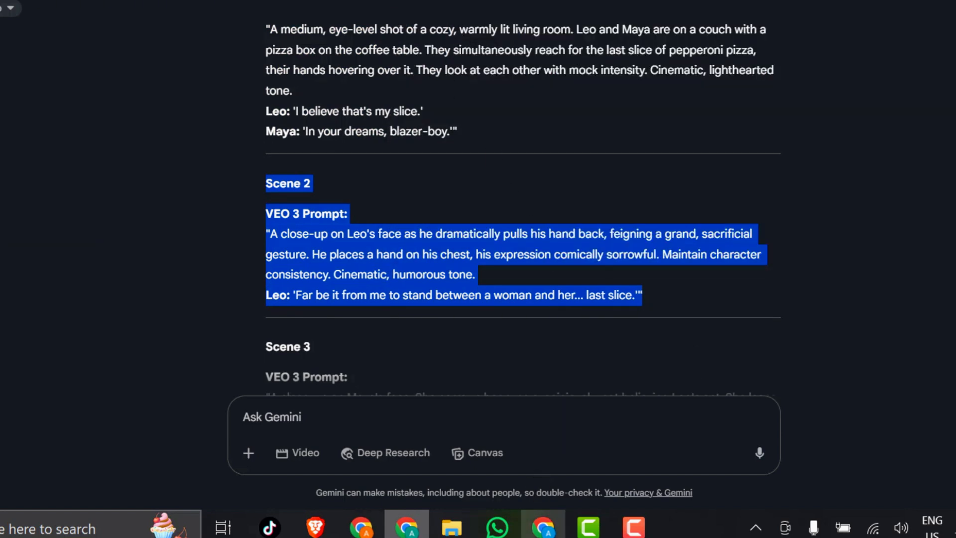
# Step: Switch to Flow, replace the selected Scene 1 text with the copied Scene 2 text, generate the video and dismiss the upscaling notice
pyautogui.click(543, 527)
pyautogui.rightClick(348, 393)
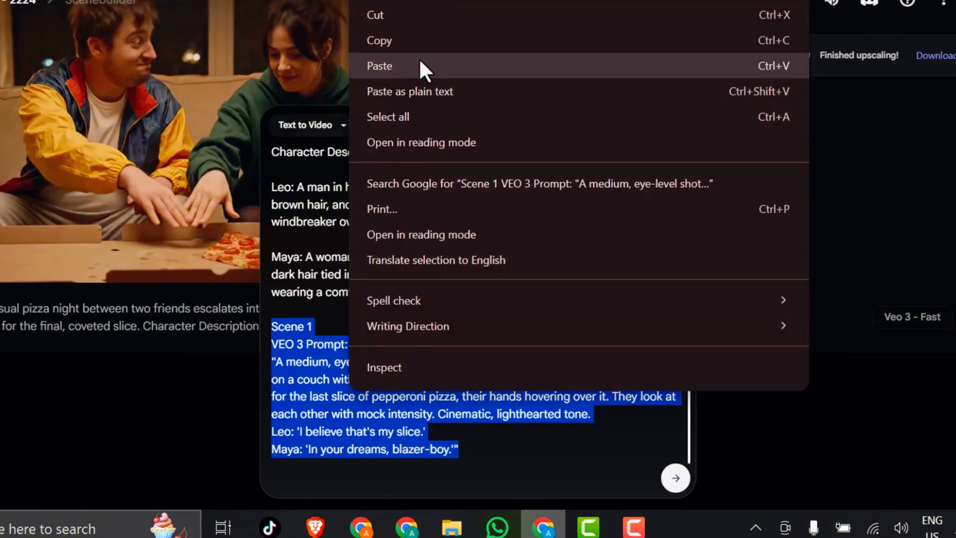
pyautogui.click(419, 65)
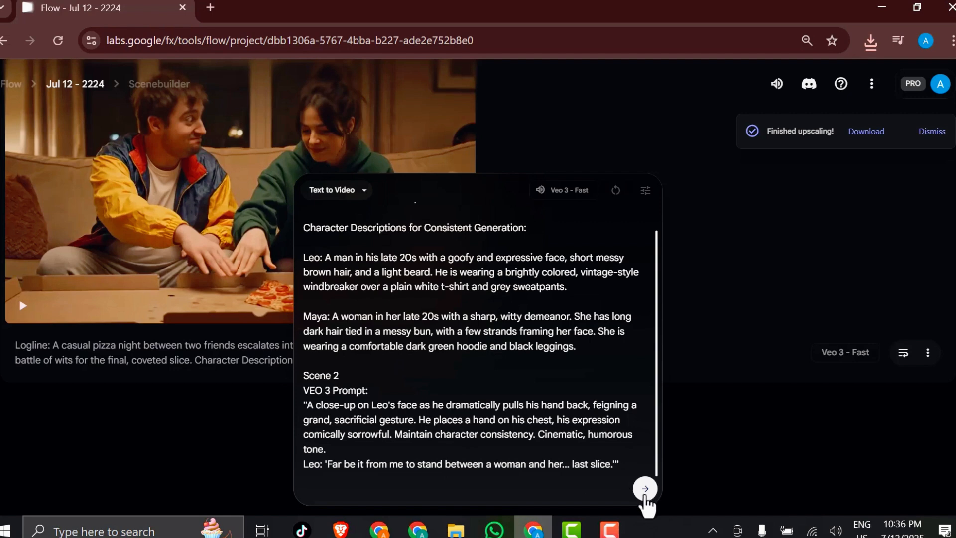
pyautogui.click(643, 490)
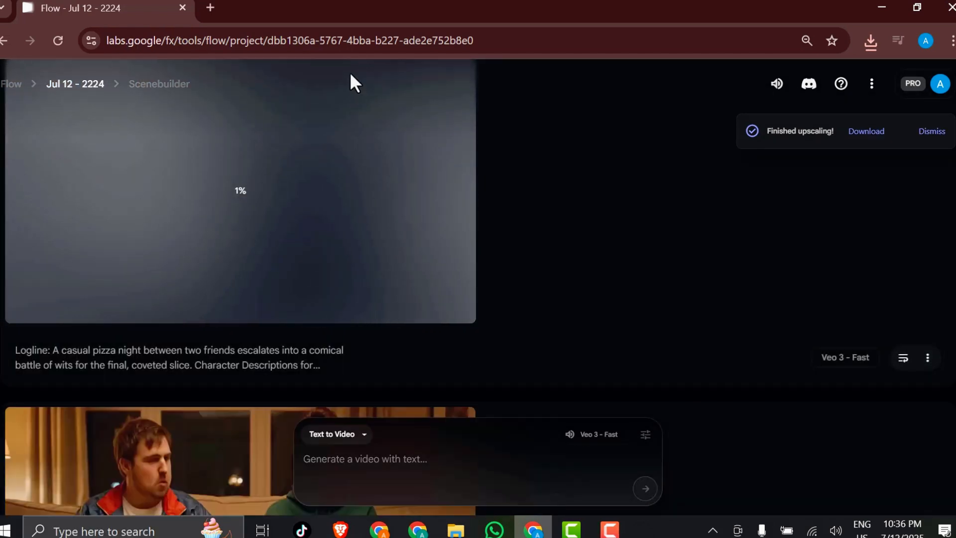
pyautogui.click(930, 132)
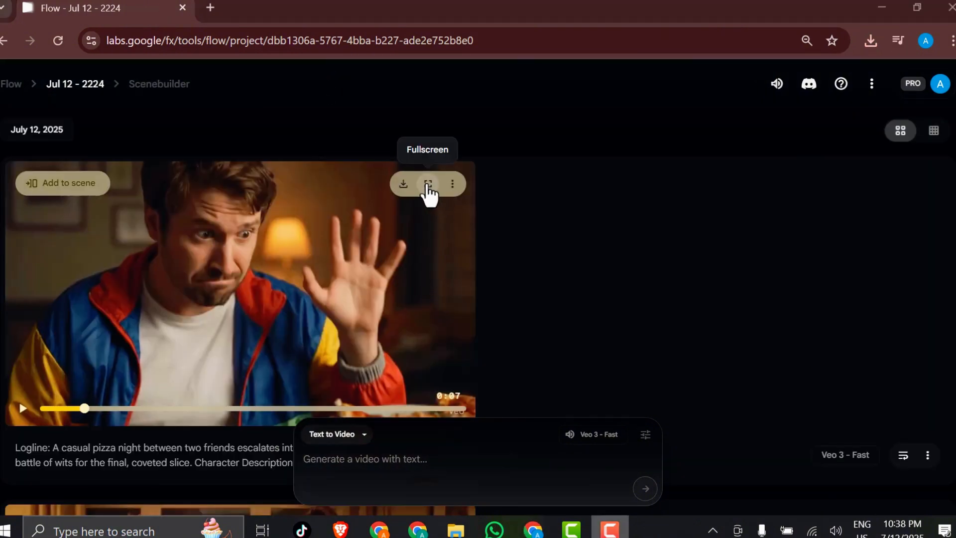
# Step: Play the generated Scene 2 video in full screen and return to the project view
pyautogui.click(427, 183)
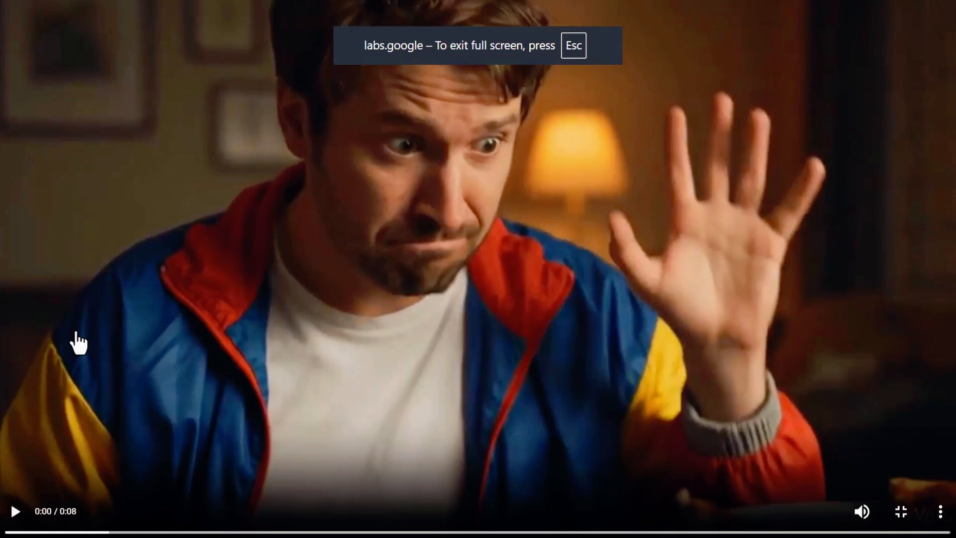
pyautogui.click(15, 513)
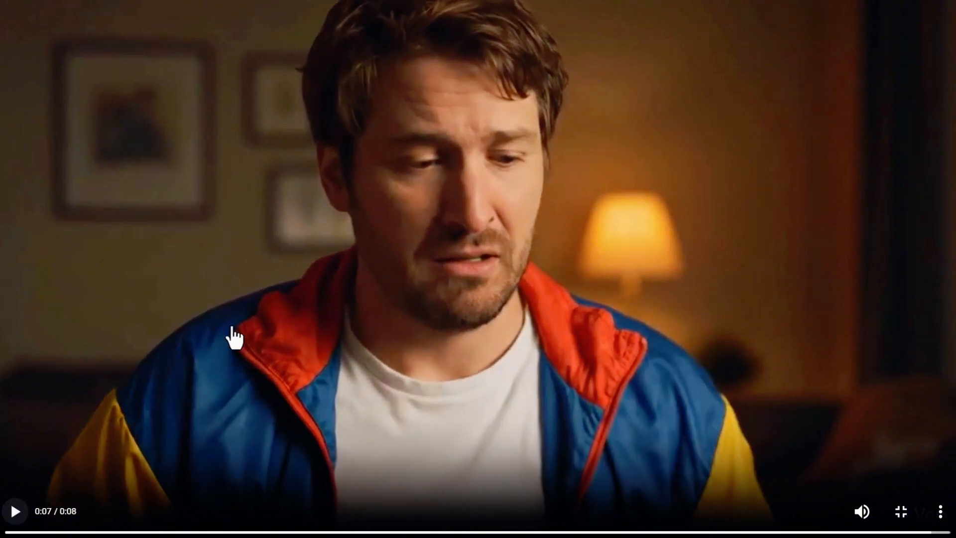
pyautogui.click(900, 514)
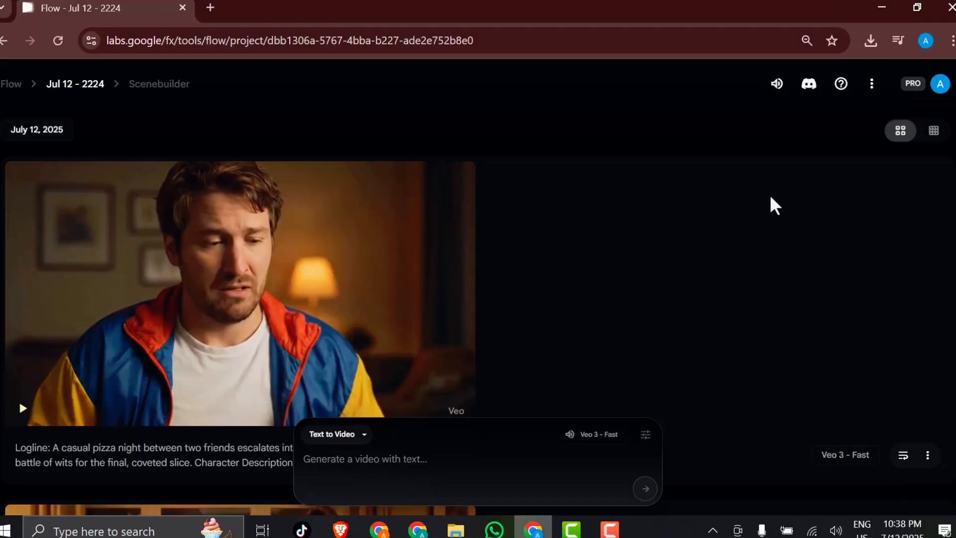
# Step: Upscale the Scene 2 video to 1080p, download the upscaled file and dismiss the notice
pyautogui.click(404, 187)
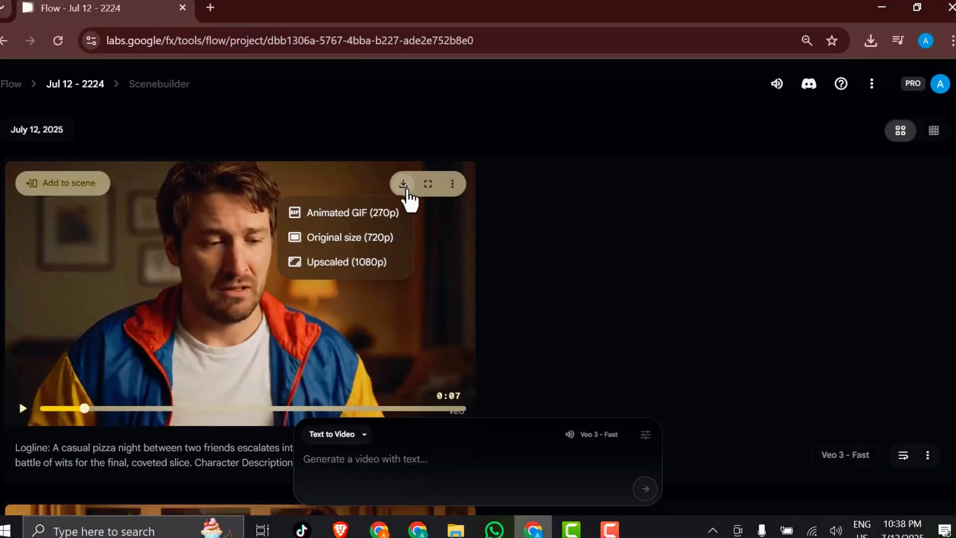
pyautogui.click(358, 264)
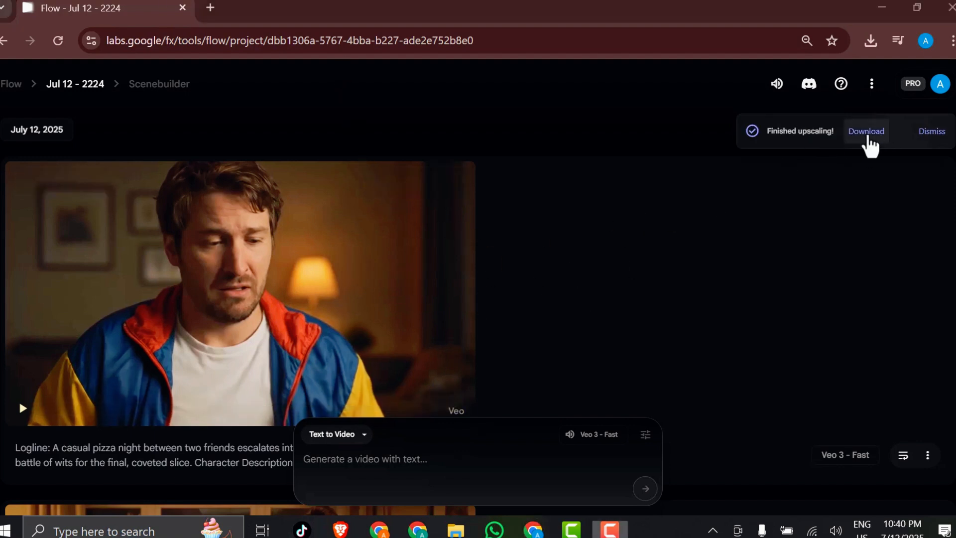
pyautogui.click(867, 138)
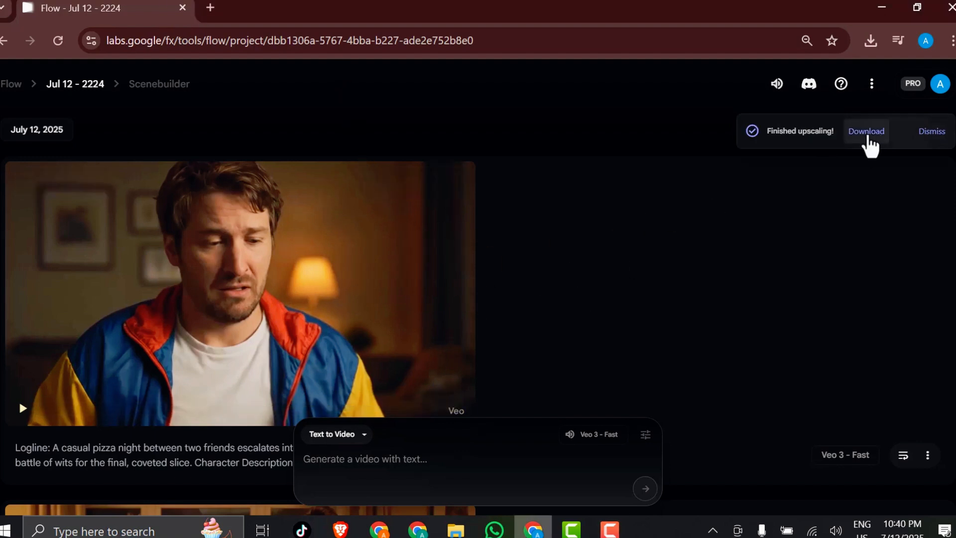
pyautogui.click(870, 142)
pyautogui.click(926, 131)
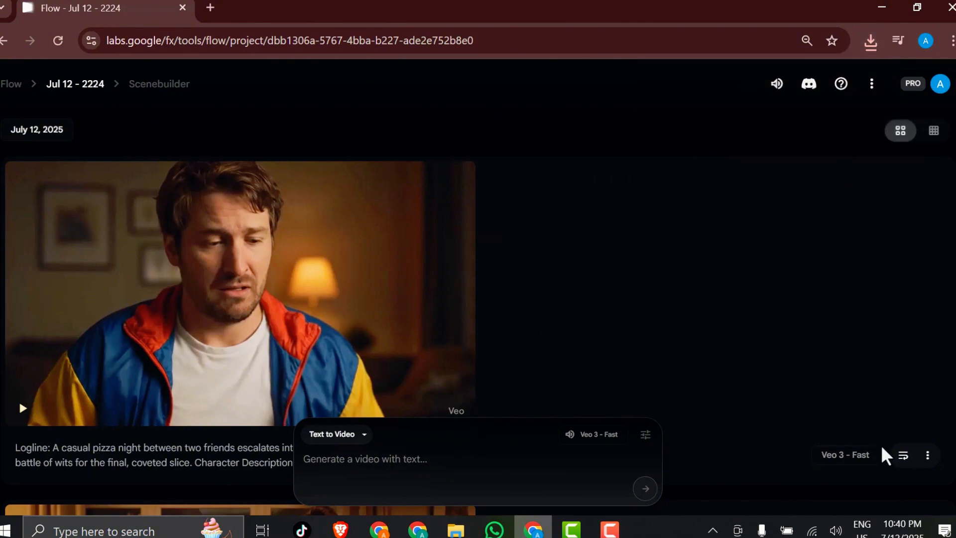
# Step: Reuse the Scene 2 video's prompt, and switch to Gemini to copy the highlighted Scene 3 text
pyautogui.click(903, 455)
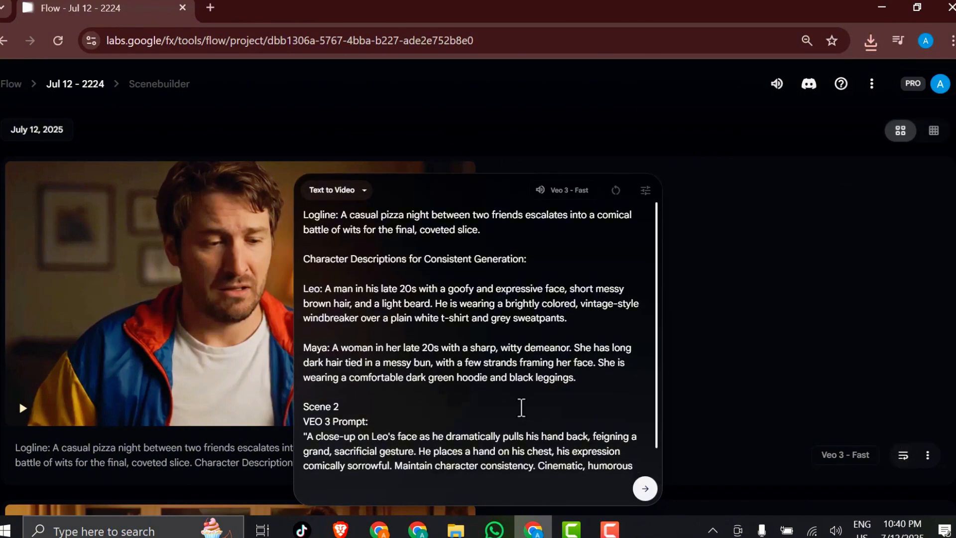
pyautogui.scroll(-1, 426, 382)
pyautogui.hotkey('alt', 'Tab')
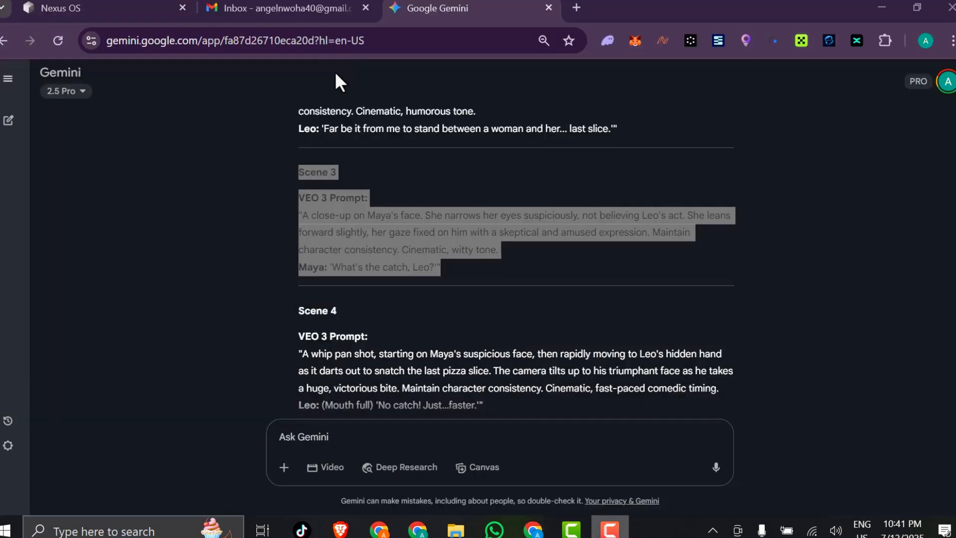
pyautogui.rightClick(380, 237)
pyautogui.click(419, 244)
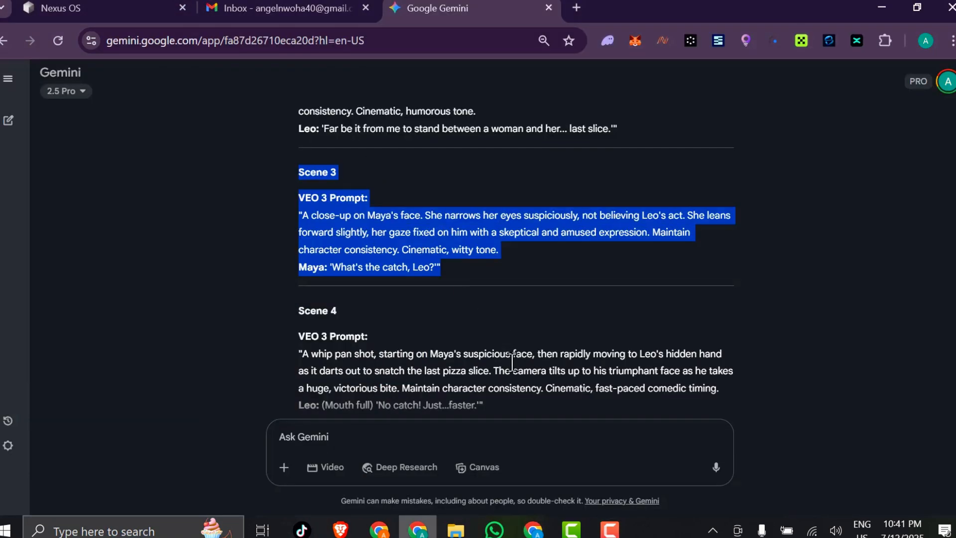
# Step: Switch to Flow, replace the prompt's Scene 2 section with the copied Scene 3 text and generate the video
pyautogui.hotkey('alt', 'Tab')
pyautogui.moveTo(301, 377); pyautogui.dragTo(589, 466)
pyautogui.hotkey('ctrl', 'v')
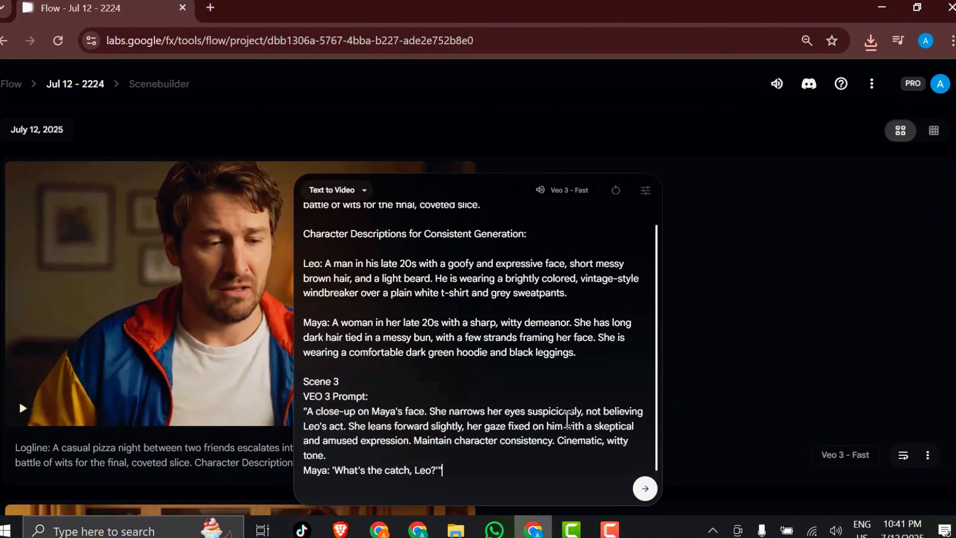
pyautogui.click(644, 489)
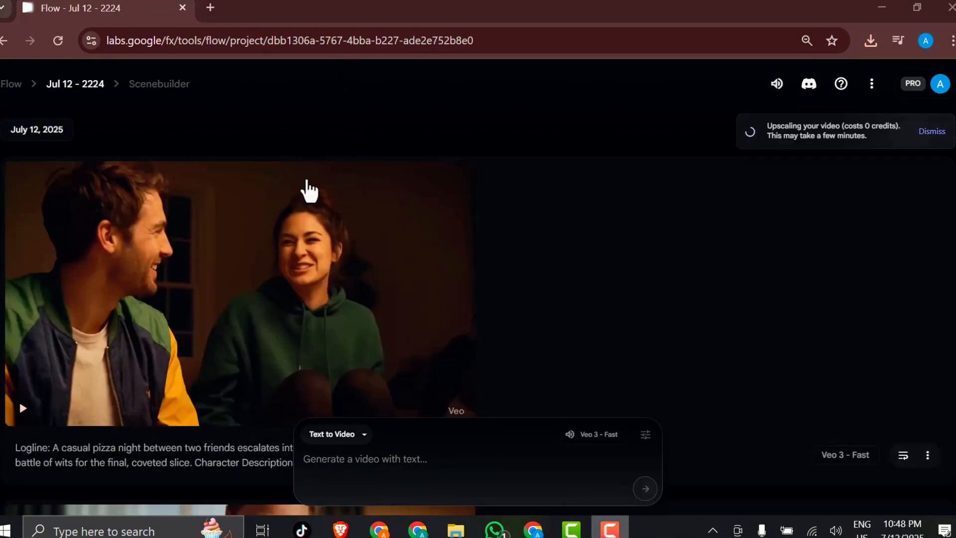
# Step: Look through the generated scene videos in the project
pyautogui.scroll(-7, 303, 187)
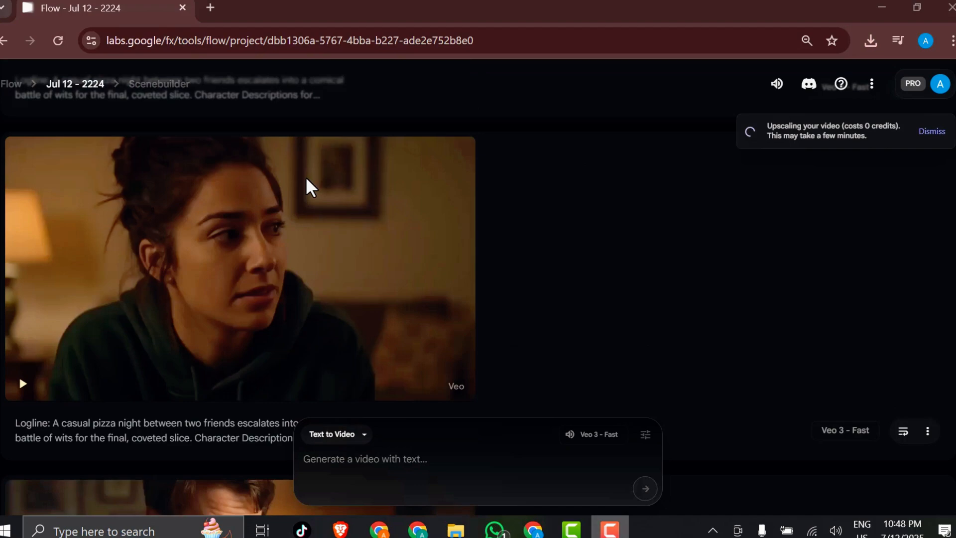
pyautogui.scroll(-10, 306, 176)
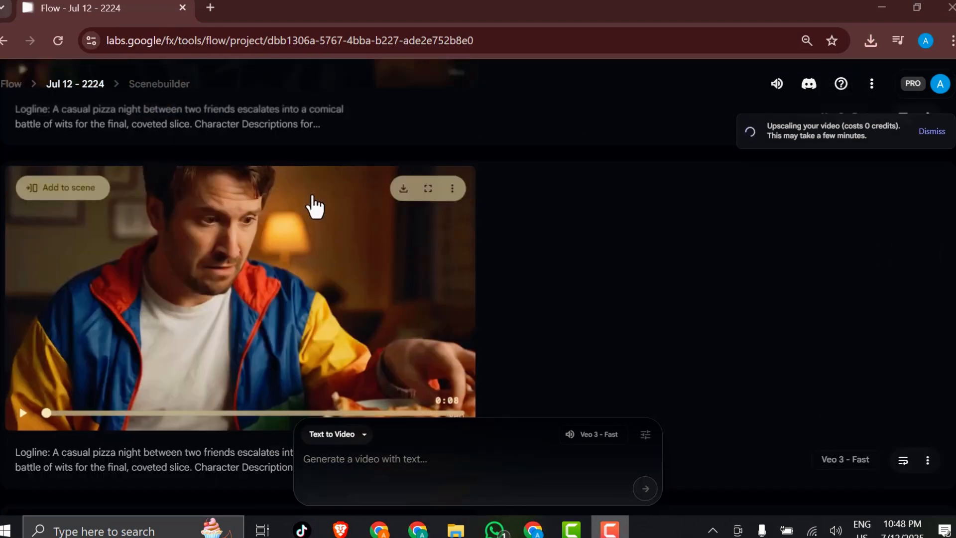
pyautogui.scroll(15, 348, 251)
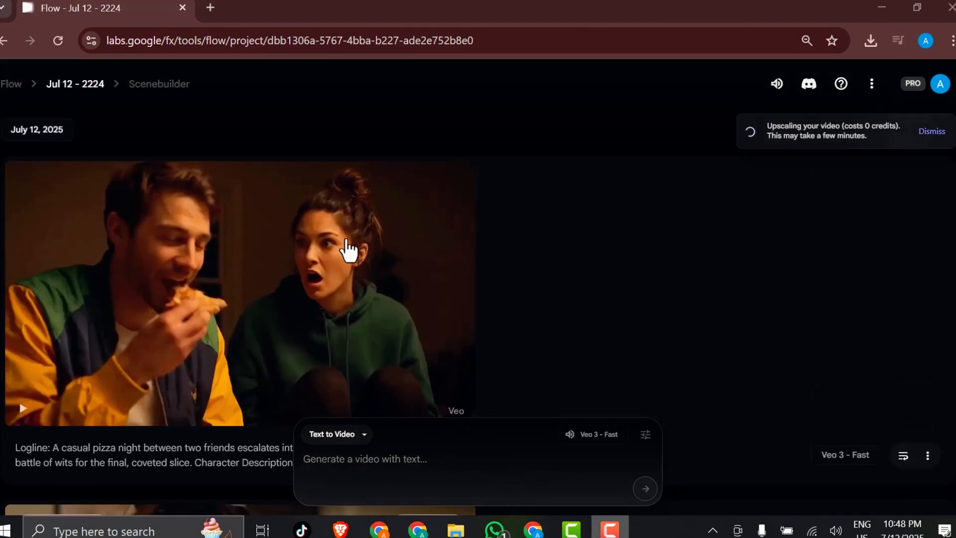
pyautogui.scroll(-10, 349, 250)
pyautogui.scroll(-9, 348, 250)
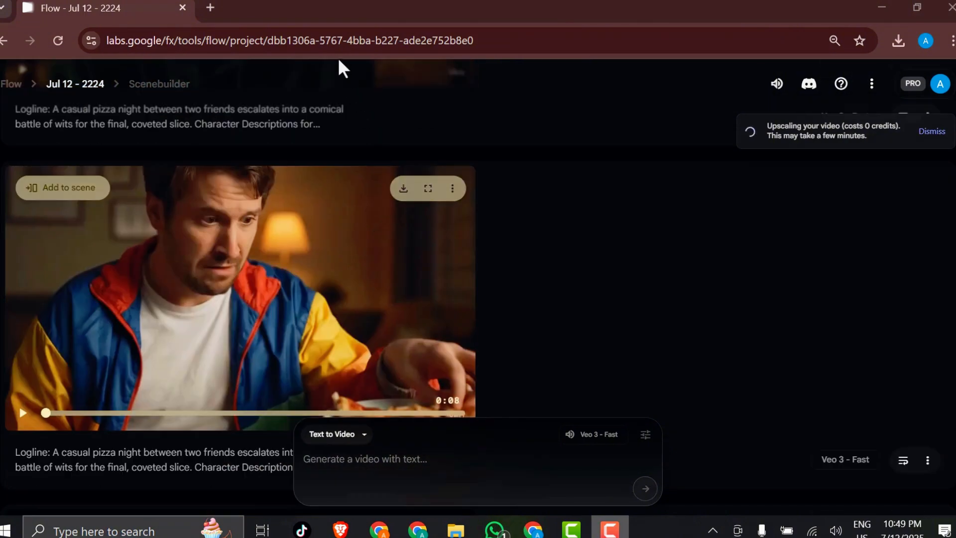
# Step: Download the upscaled video and dismiss the finished-upscaling notice
pyautogui.click(863, 133)
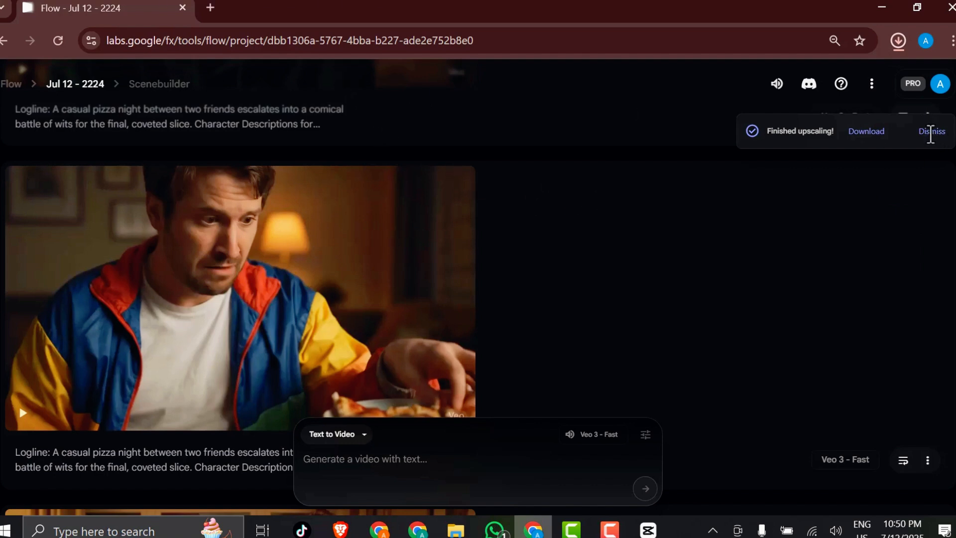
pyautogui.click(938, 135)
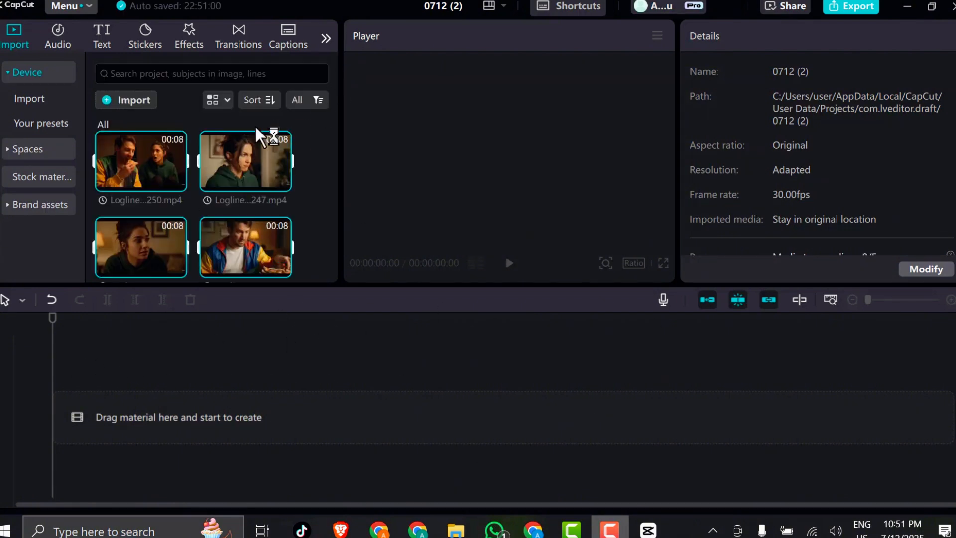
# Step: Switch to CapCut, sort the imported clips with the earliest first, and place all five on the timeline
pyautogui.click(260, 101)
pyautogui.click(223, 148)
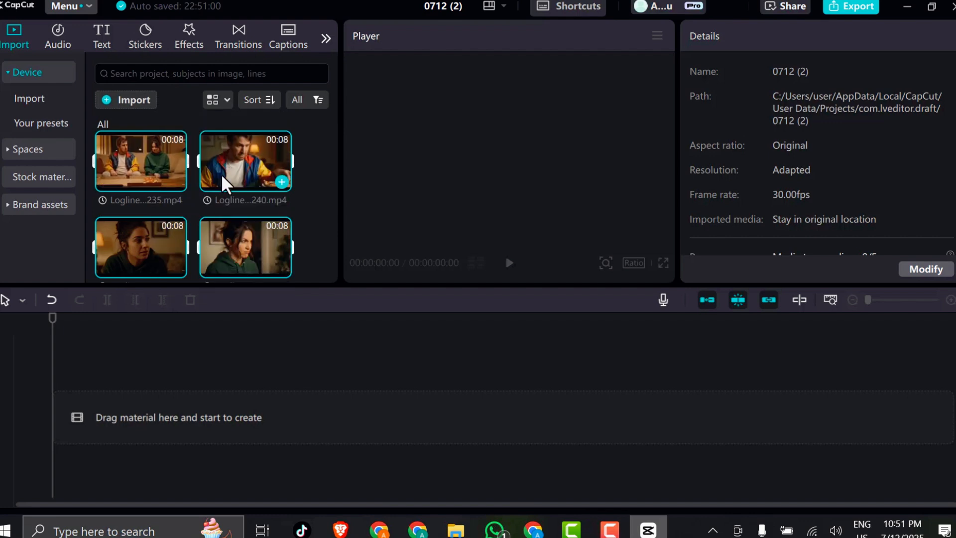
pyautogui.moveTo(127, 162); pyautogui.dragTo(127, 410)
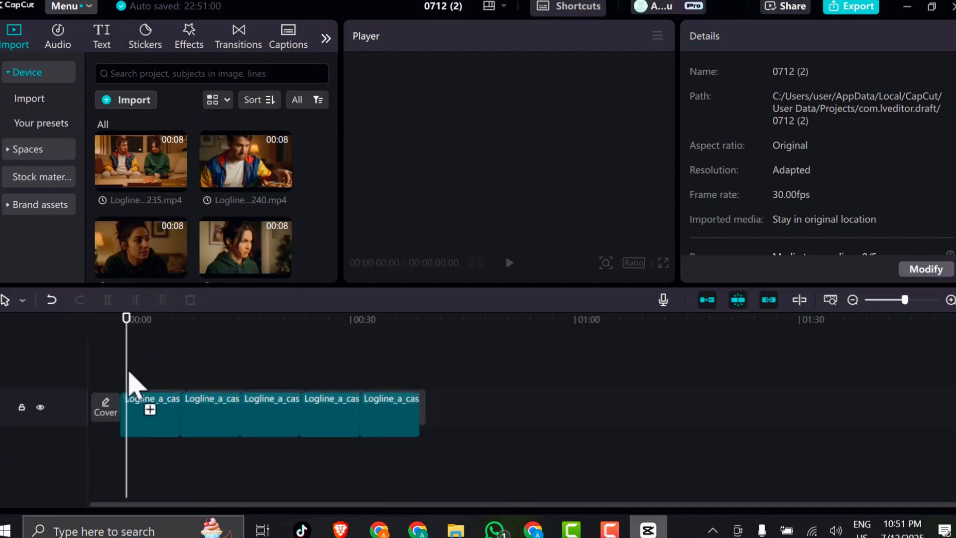
pyautogui.moveTo(129, 374); pyautogui.dragTo(329, 104)
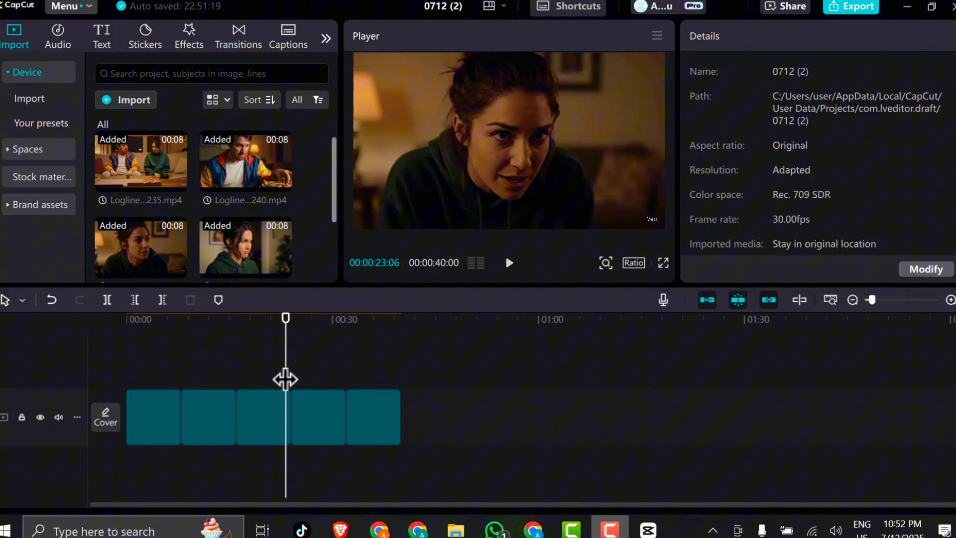
# Step: Scale all five timeline clips to 112% to crop the Veo watermark out of the frame
pyautogui.moveTo(285, 379); pyautogui.dragTo(298, 400)
pyautogui.moveTo(427, 434); pyautogui.dragTo(124, 456)
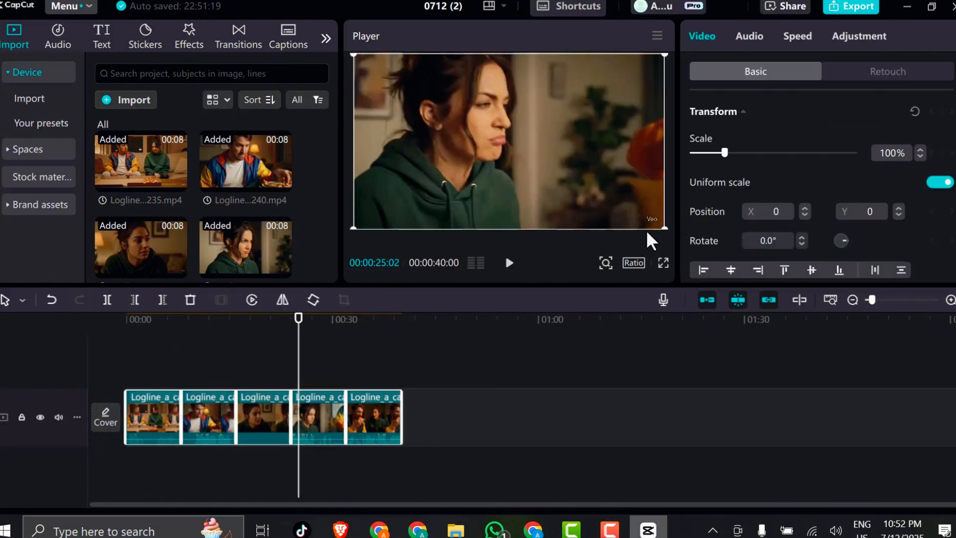
pyautogui.moveTo(725, 153); pyautogui.dragTo(728, 153)
pyautogui.click(919, 156)
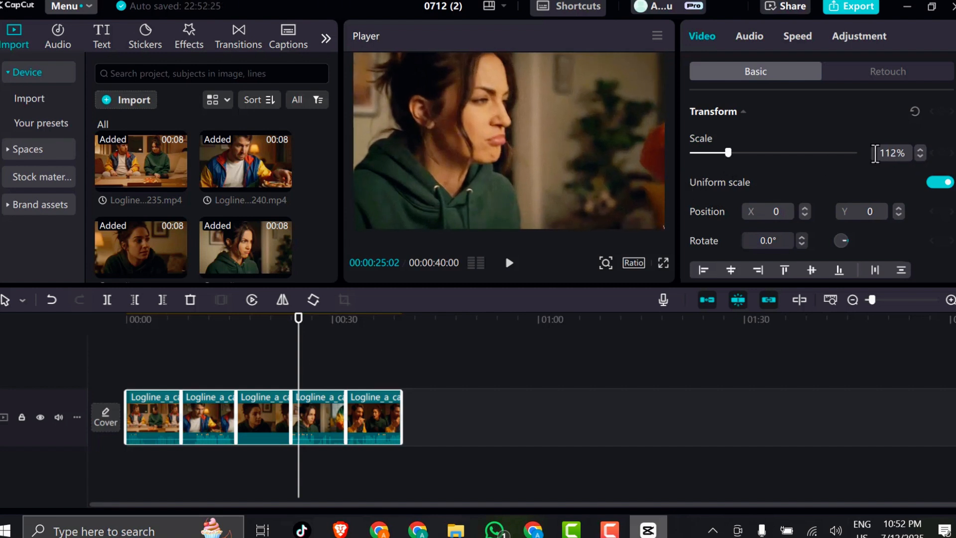
# Step: Trim the start of the second clip up to 00:00:09:19 on the timeline
pyautogui.moveTo(299, 359); pyautogui.dragTo(236, 381)
pyautogui.press('Home')
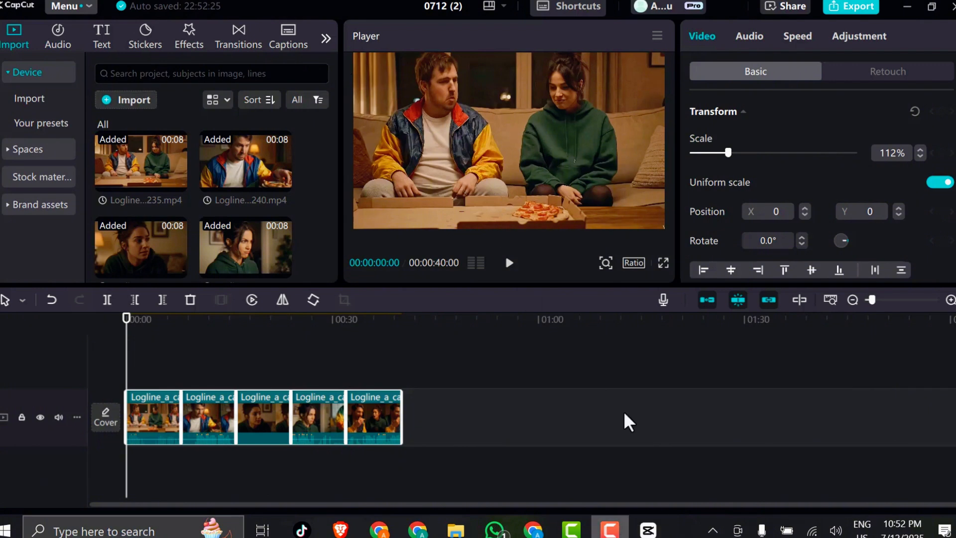
pyautogui.click(950, 299)
pyautogui.click(950, 299)
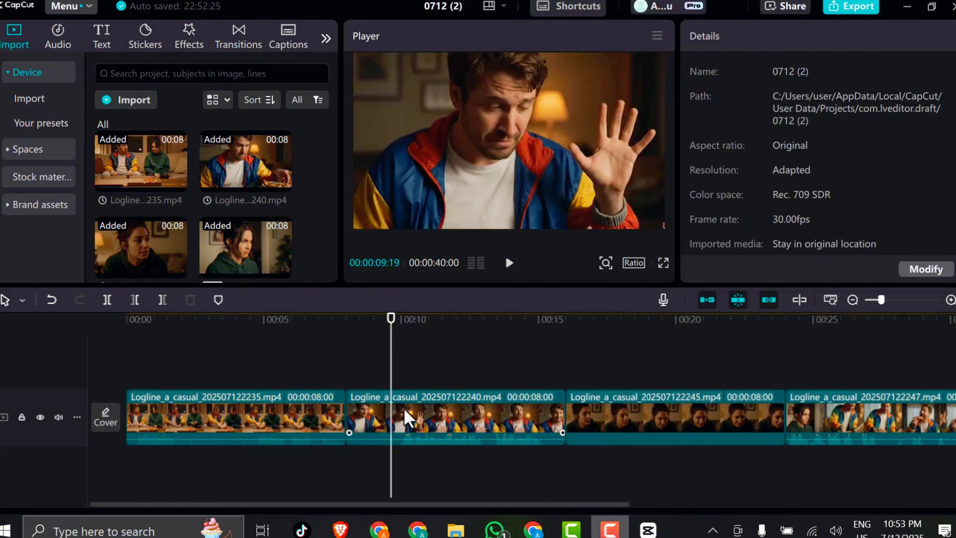
pyautogui.click(408, 417)
pyautogui.click(135, 299)
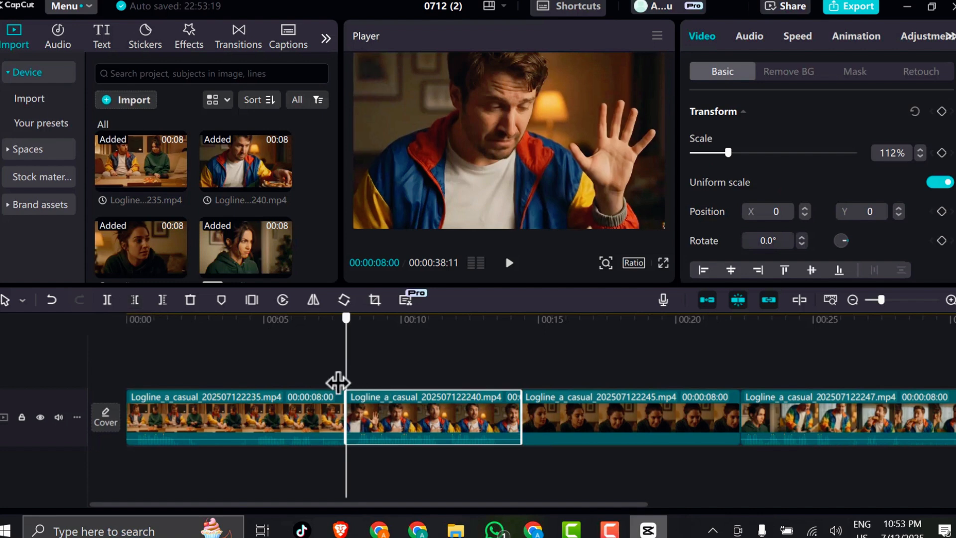
# Step: Play the third clip from about 00:00:17:03 across its cut into the fourth clip
pyautogui.moveTo(338, 383); pyautogui.dragTo(589, 423)
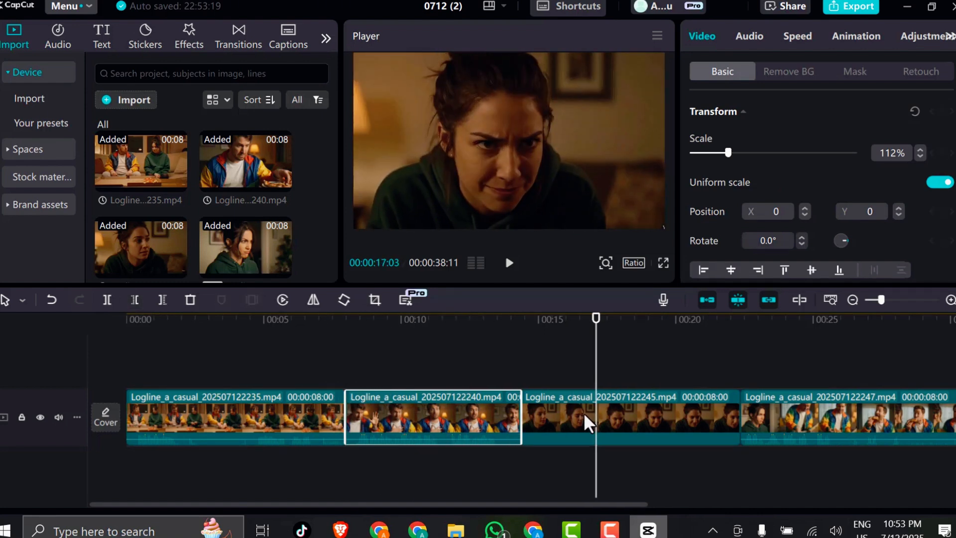
pyautogui.click(508, 263)
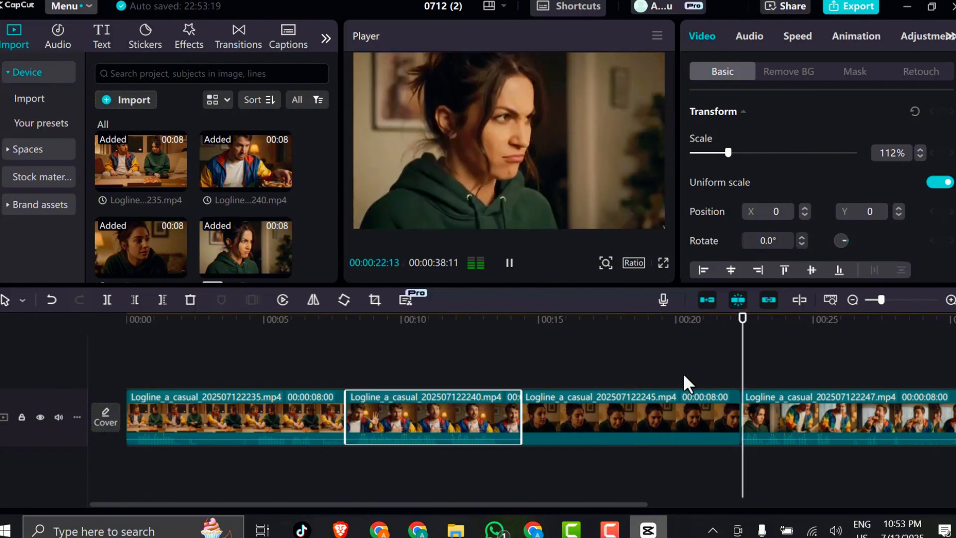
pyautogui.click(508, 263)
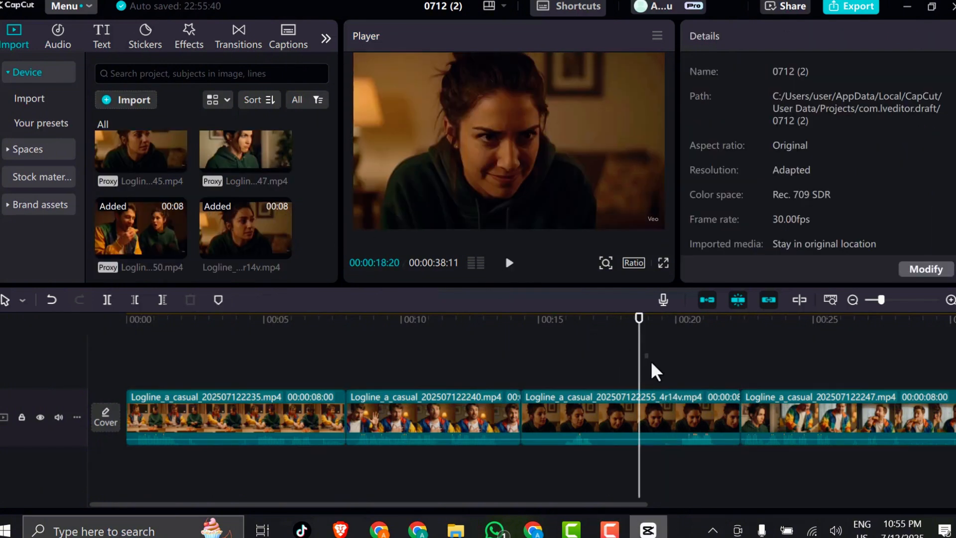
# Step: Trim the start of the third clip up to 00:00:19:16 and scrub through the following clip
pyautogui.moveTo(640, 374); pyautogui.dragTo(662, 389)
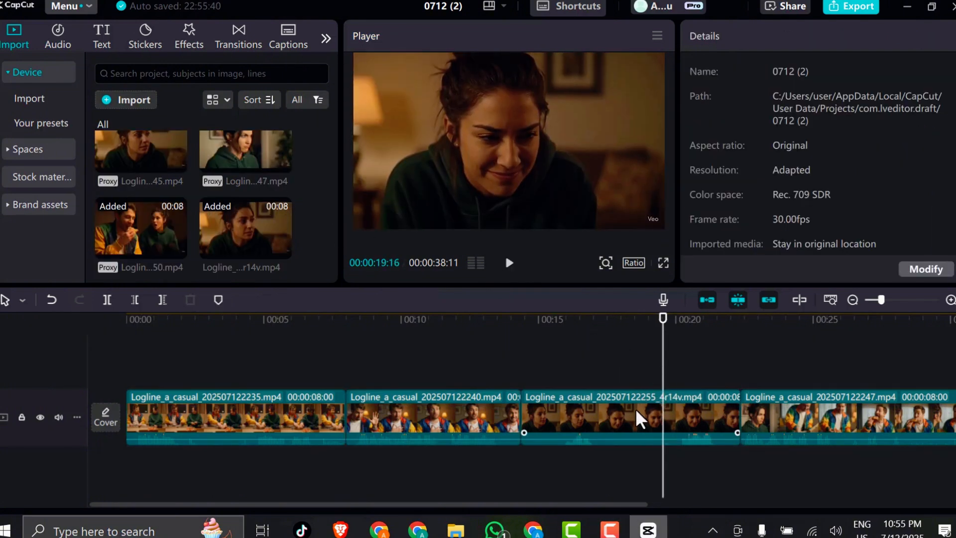
pyautogui.click(640, 419)
pyautogui.press('q')
pyautogui.click(540, 365)
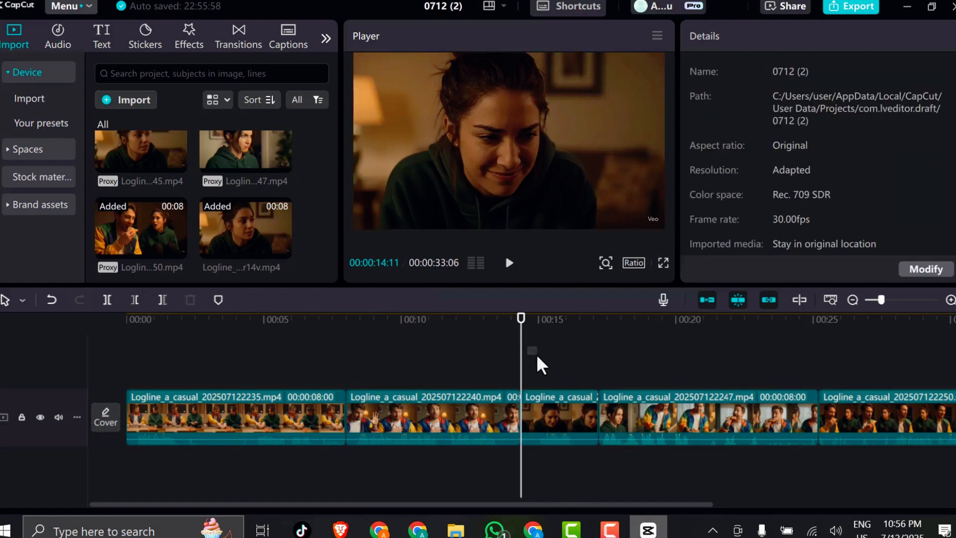
pyautogui.moveTo(521, 377); pyautogui.dragTo(711, 408)
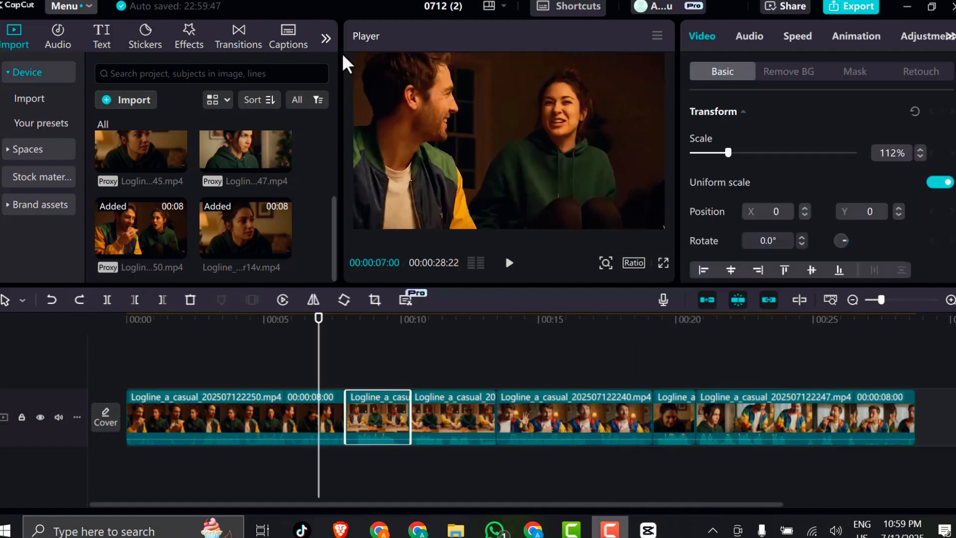
# Step: Add a Black Fade transition between the opening clip and the one after it, and play the result
pyautogui.moveTo(320, 383); pyautogui.dragTo(419, 389)
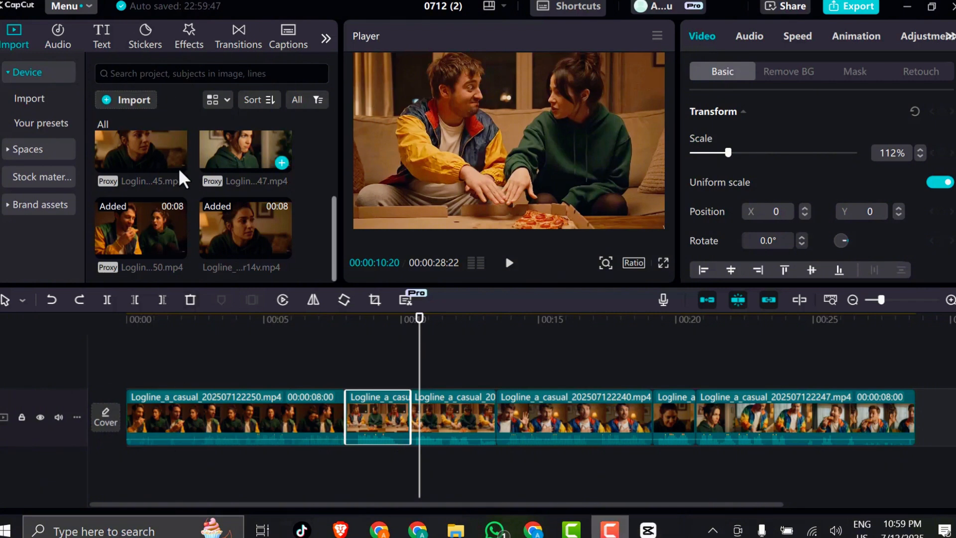
pyautogui.click(241, 49)
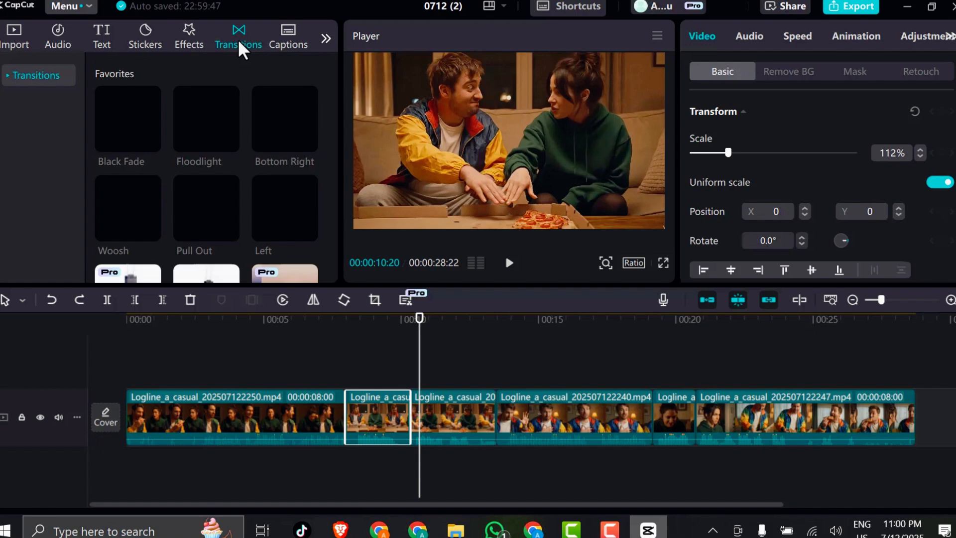
pyautogui.moveTo(115, 134); pyautogui.dragTo(346, 422)
pyautogui.moveTo(419, 371); pyautogui.dragTo(324, 391)
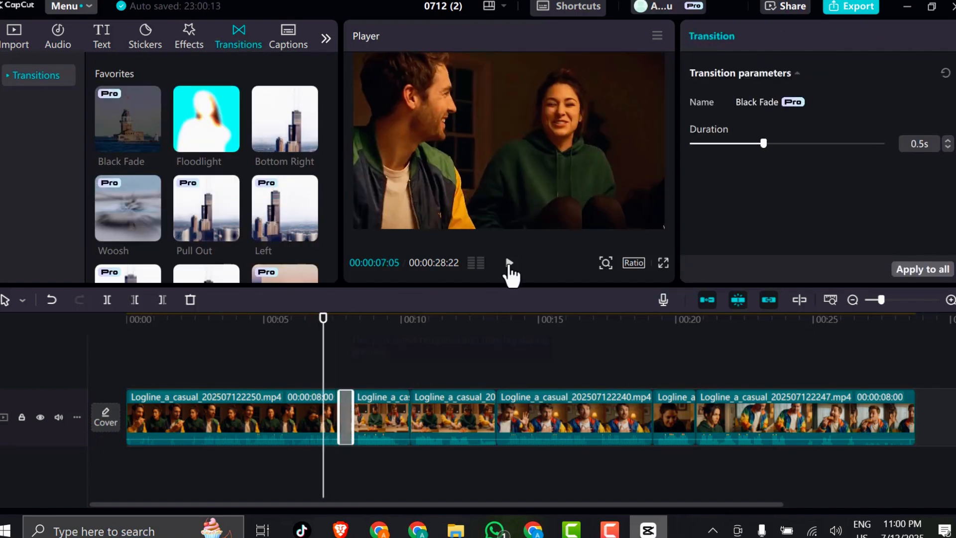
pyautogui.click(508, 264)
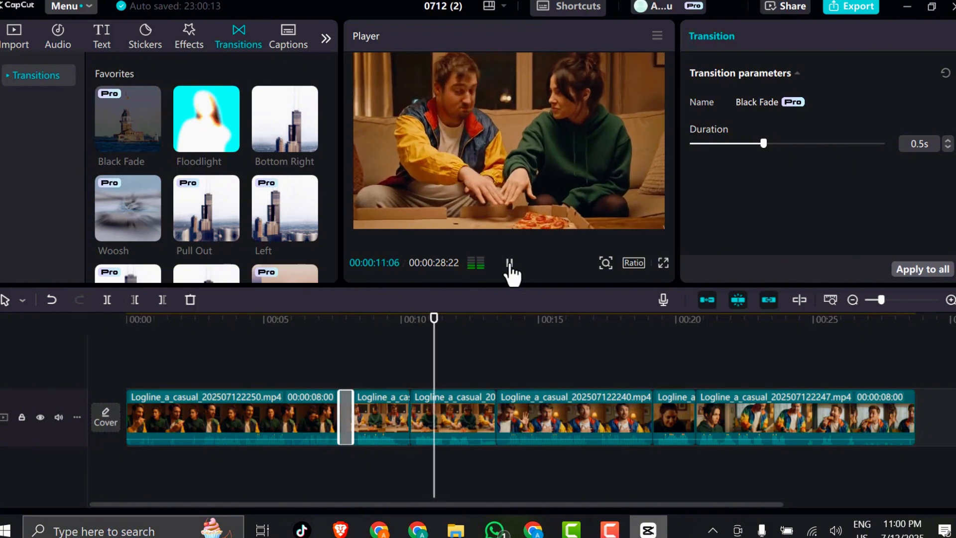
pyautogui.click(510, 264)
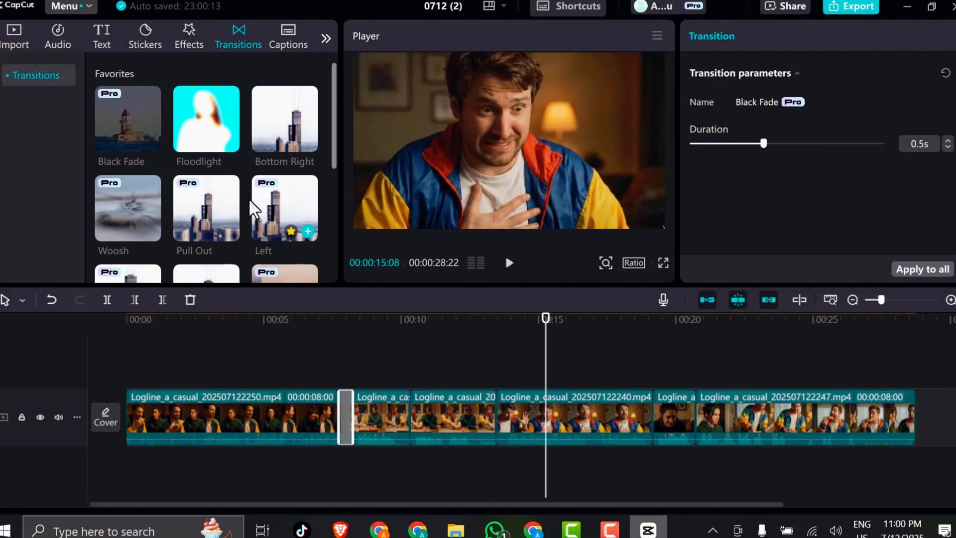
# Step: Add a Mix transition before the clip ending in 2240 and a Black Fade after it, and play across the fade
pyautogui.scroll(-5, 157, 247)
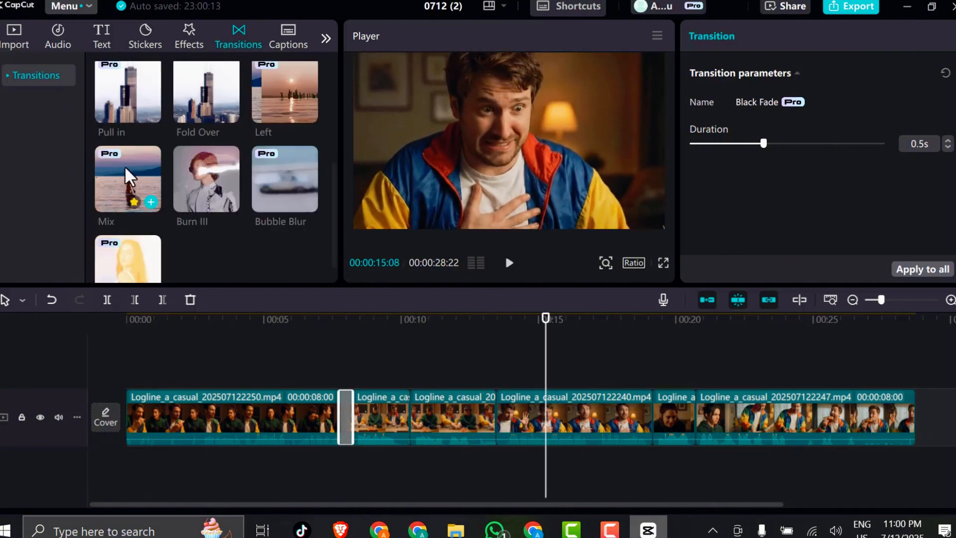
pyautogui.moveTo(128, 179); pyautogui.dragTo(497, 421)
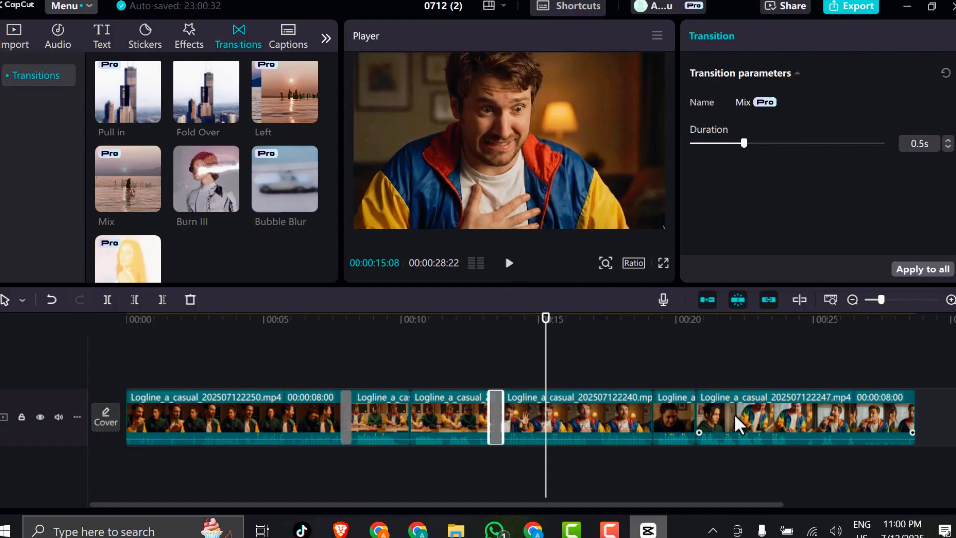
pyautogui.scroll(5, 172, 205)
pyautogui.moveTo(137, 137); pyautogui.dragTo(653, 429)
pyautogui.moveTo(545, 374); pyautogui.dragTo(630, 396)
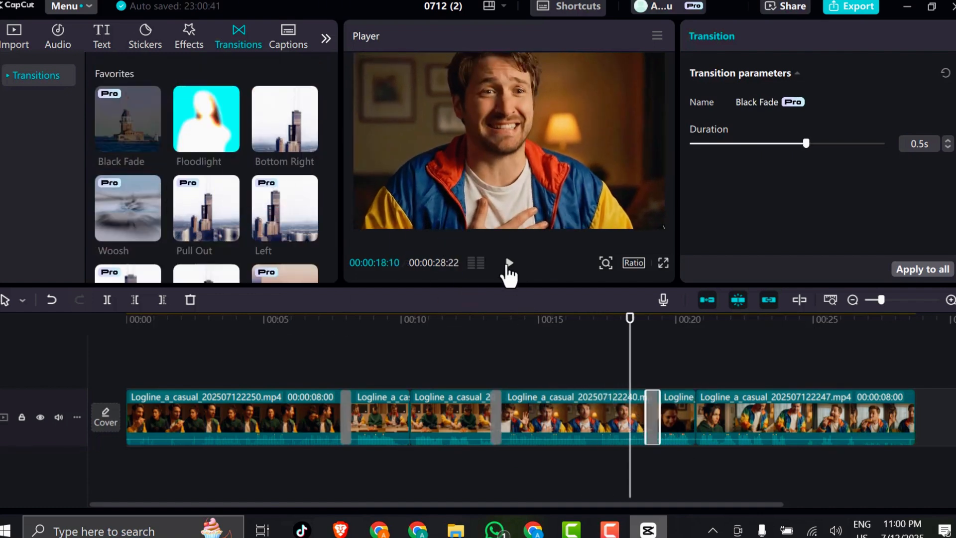
pyautogui.click(506, 264)
pyautogui.click(508, 269)
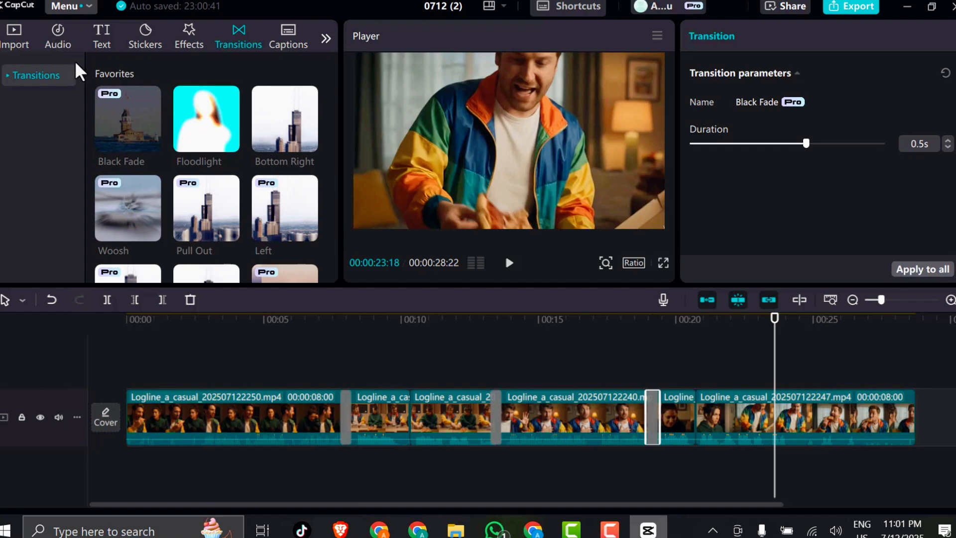
# Step: Browse the audio library's sound effects and check the beginning and end of the timeline
pyautogui.click(57, 46)
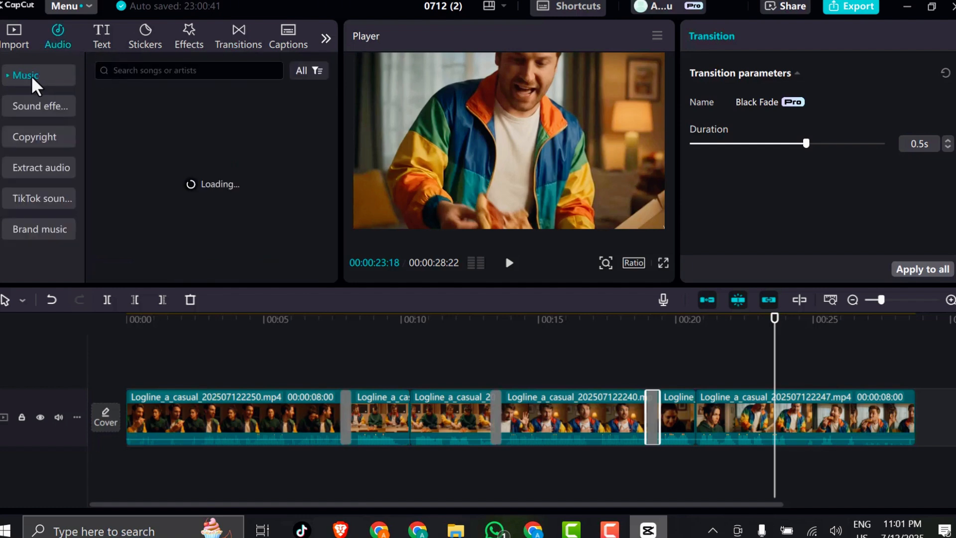
pyautogui.click(40, 107)
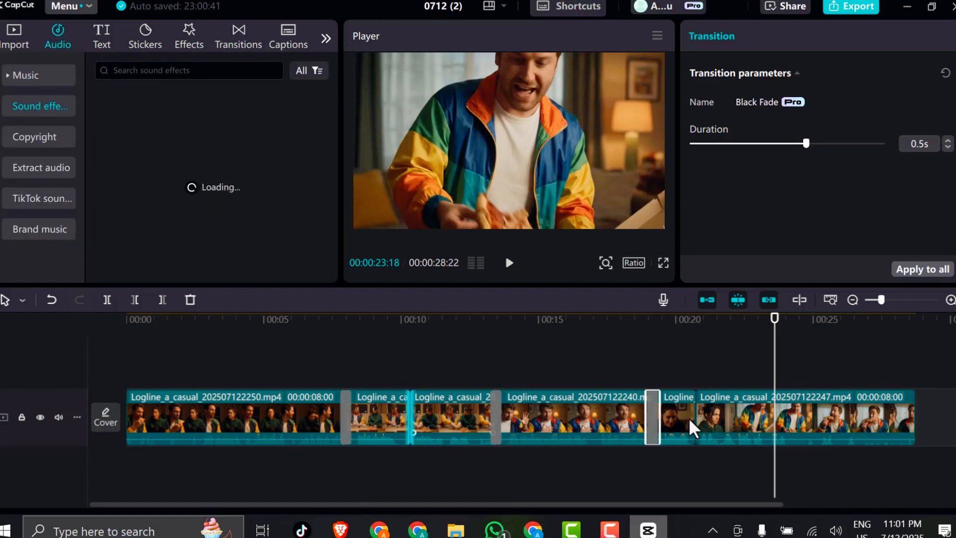
pyautogui.moveTo(775, 376); pyautogui.dragTo(212, 448)
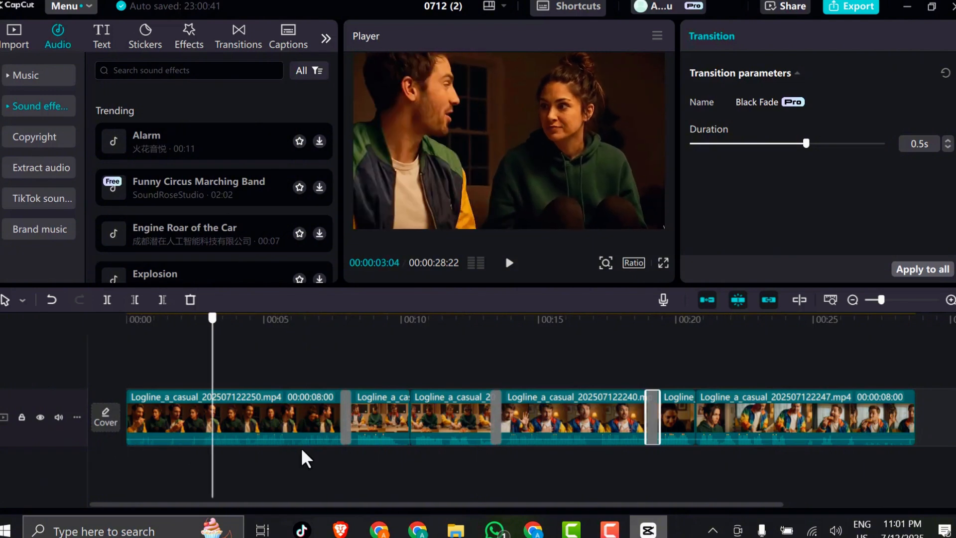
pyautogui.click(899, 456)
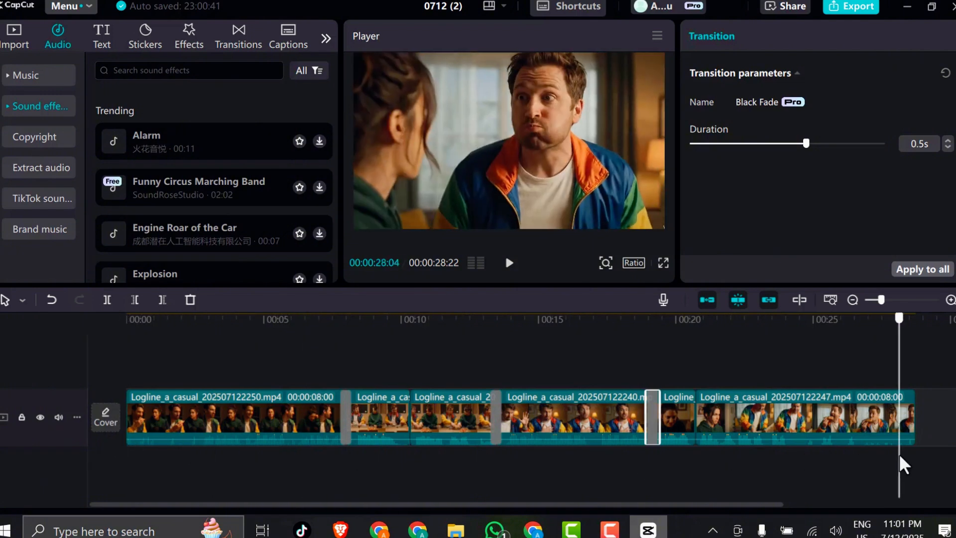
# Step: Apply the Clear filter over the whole length of the film and check the filtered footage
pyautogui.click(852, 300)
pyautogui.moveTo(482, 373); pyautogui.dragTo(518, 448)
pyautogui.click(326, 38)
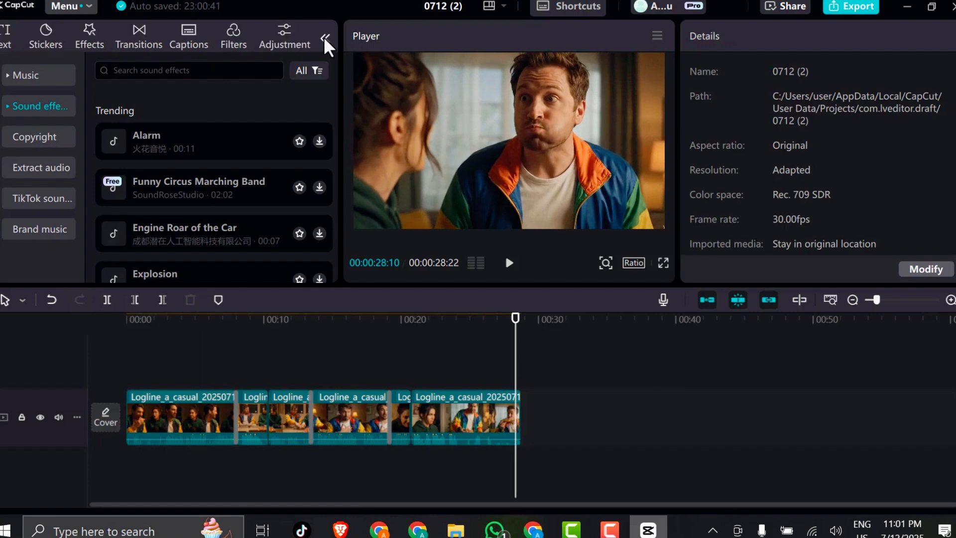
pyautogui.click(233, 42)
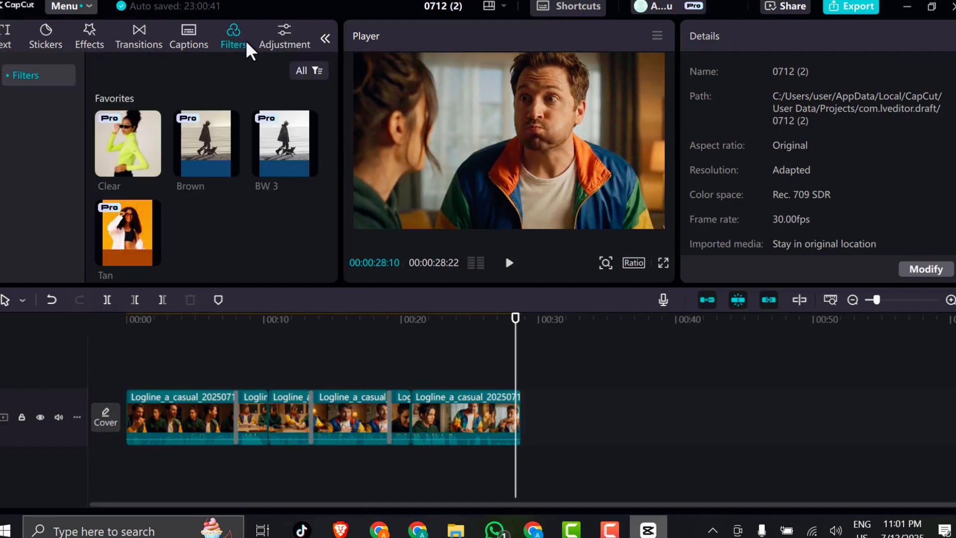
pyautogui.moveTo(128, 150); pyautogui.dragTo(521, 378)
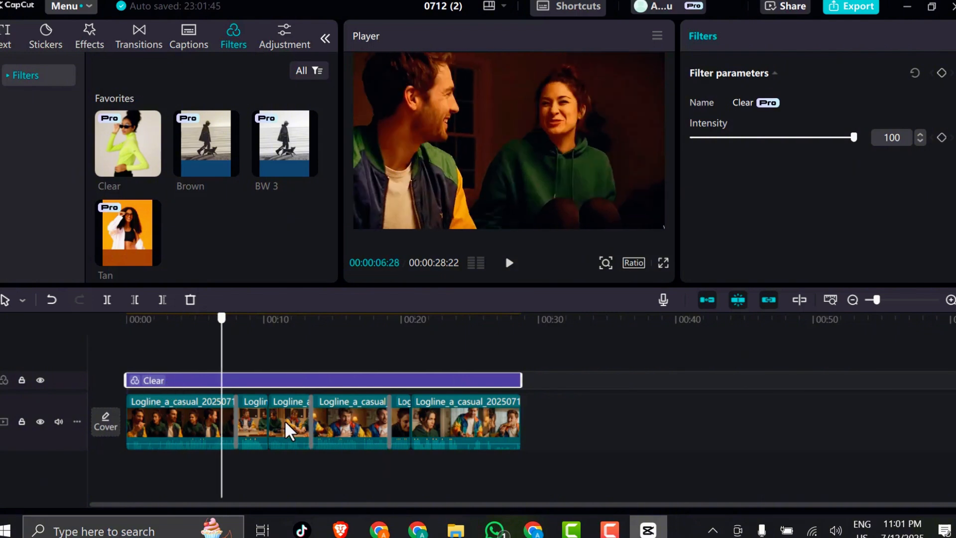
pyautogui.click(401, 433)
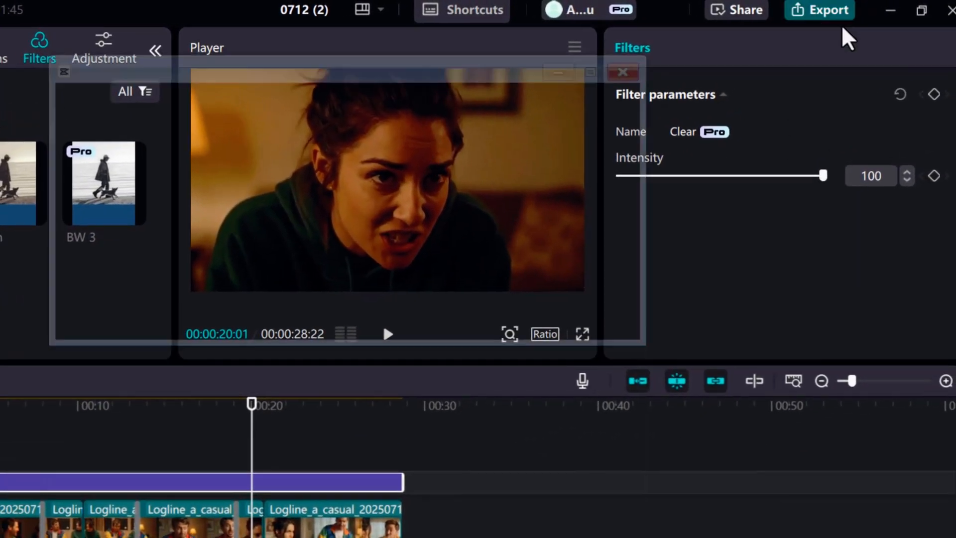
# Step: Export the film as a 1080P mp4 named "pizza fight"
pyautogui.click(818, 10)
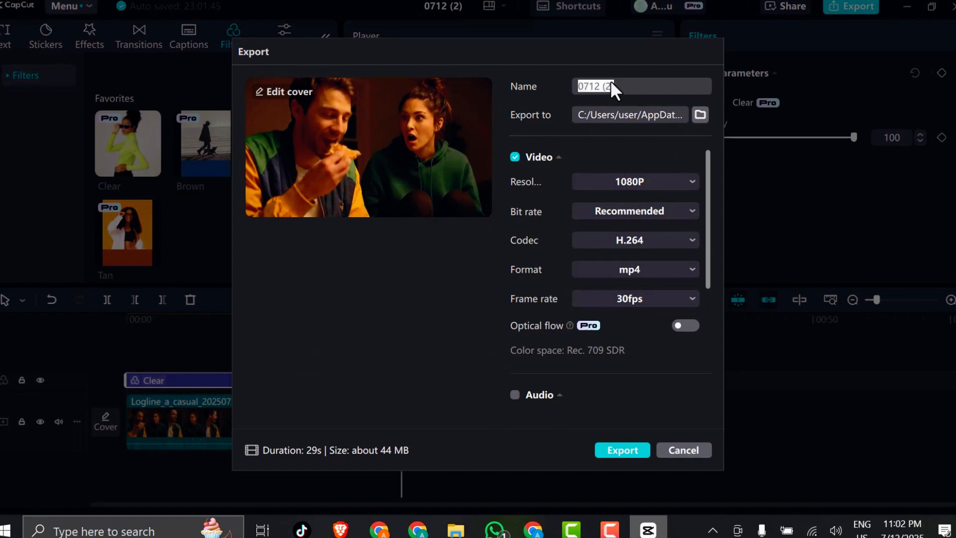
pyautogui.write('pizza fight')
pyautogui.click(620, 450)
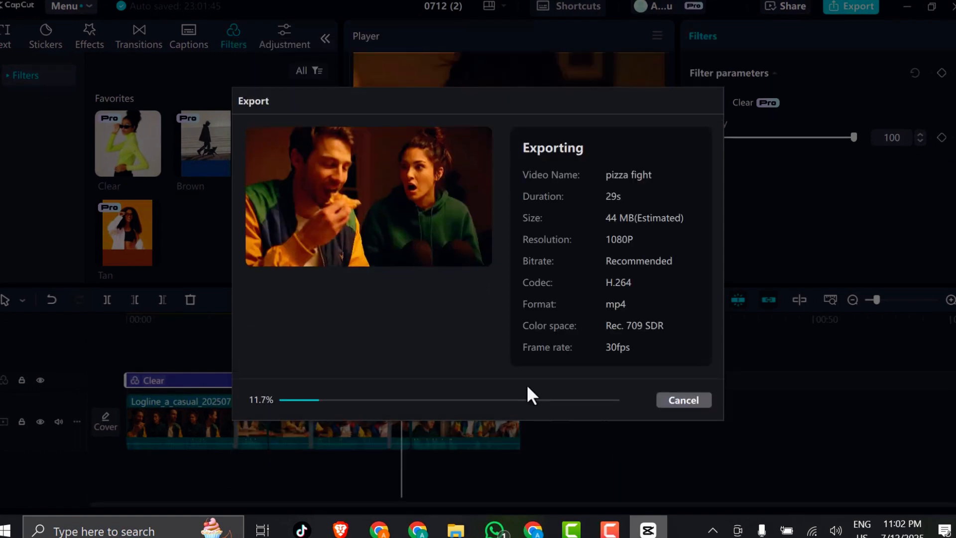